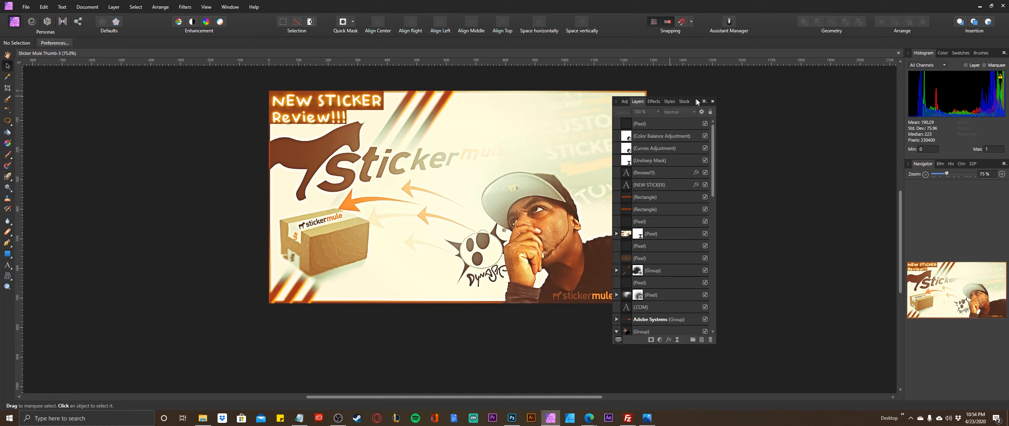
# Open the photo _MG_0868 from the 2019-12 folder as a new document and minimise the file browser.
pyautogui.moveTo(695, 102); pyautogui.dragTo(736, 93)
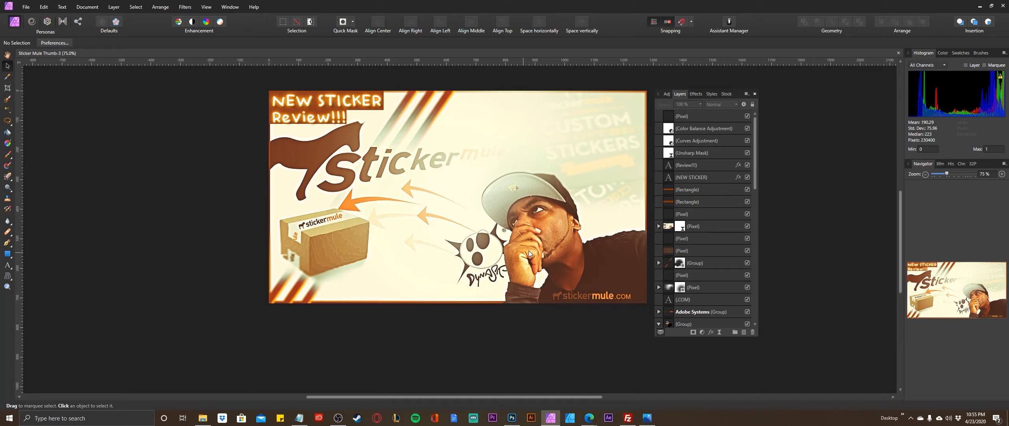
pyautogui.click(25, 7)
pyautogui.click(222, 357)
pyautogui.click(203, 418)
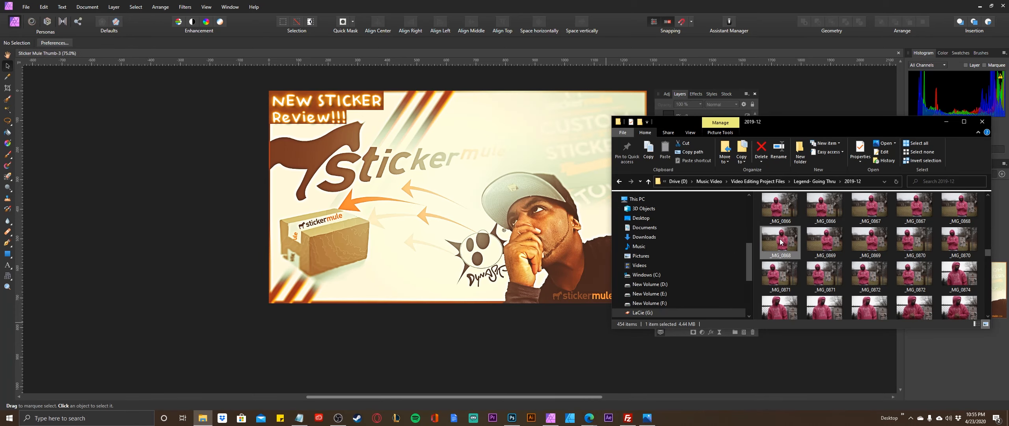
pyautogui.moveTo(783, 239); pyautogui.dragTo(512, 75)
pyautogui.moveTo(737, 51); pyautogui.dragTo(738, 50)
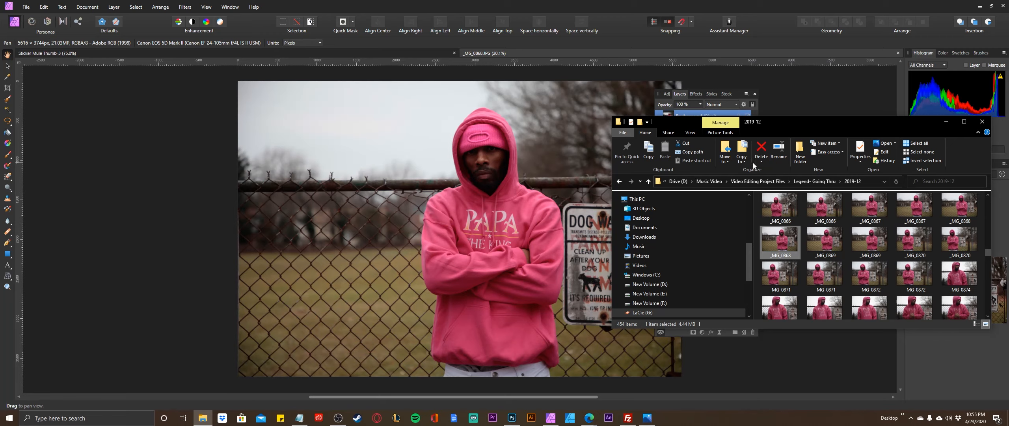
pyautogui.click(946, 123)
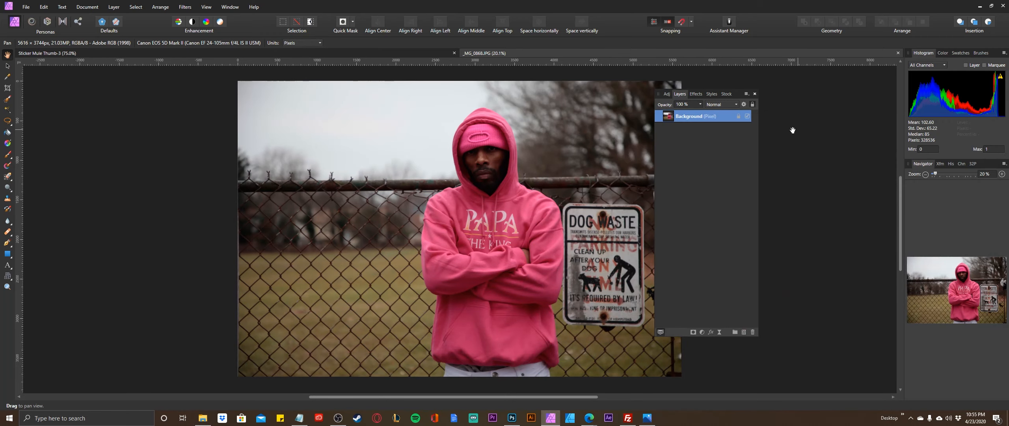
# Unlock the photo's Background layer and place the floating layer list clear of the man.
pyautogui.moveTo(735, 93); pyautogui.dragTo(657, 117)
pyautogui.click(661, 138)
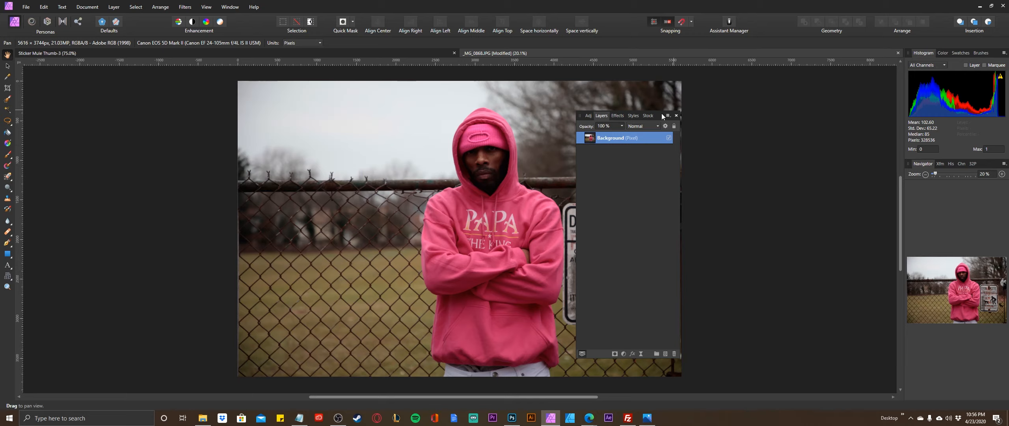
pyautogui.moveTo(655, 115); pyautogui.dragTo(750, 113)
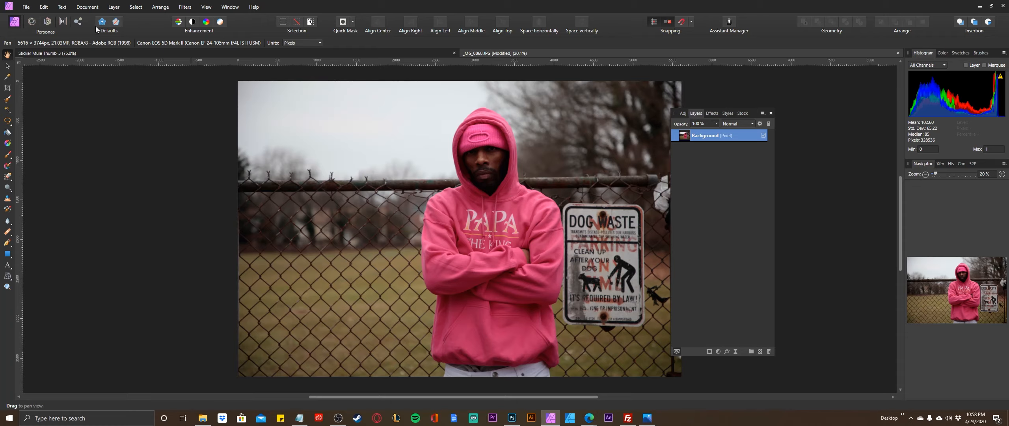
# Add an Exposure adjustment that slightly brightens the photo and nest it inside the Background layer.
pyautogui.click(114, 8)
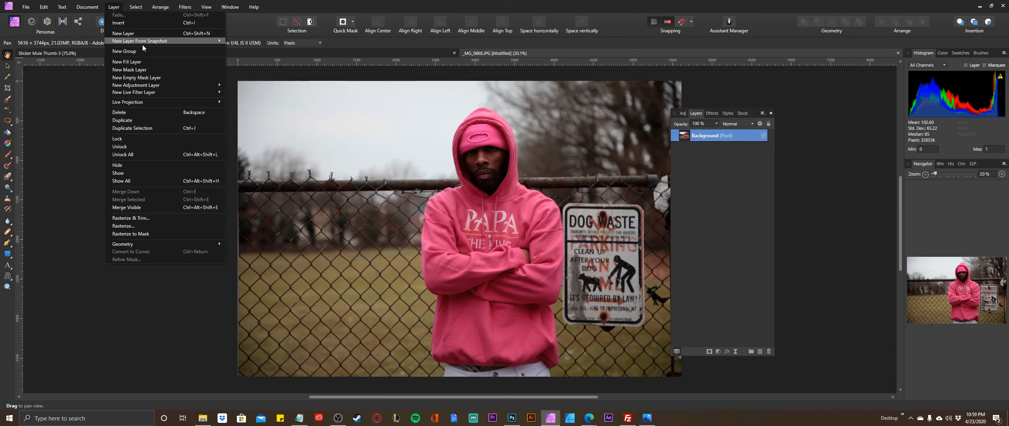
pyautogui.moveTo(151, 85)
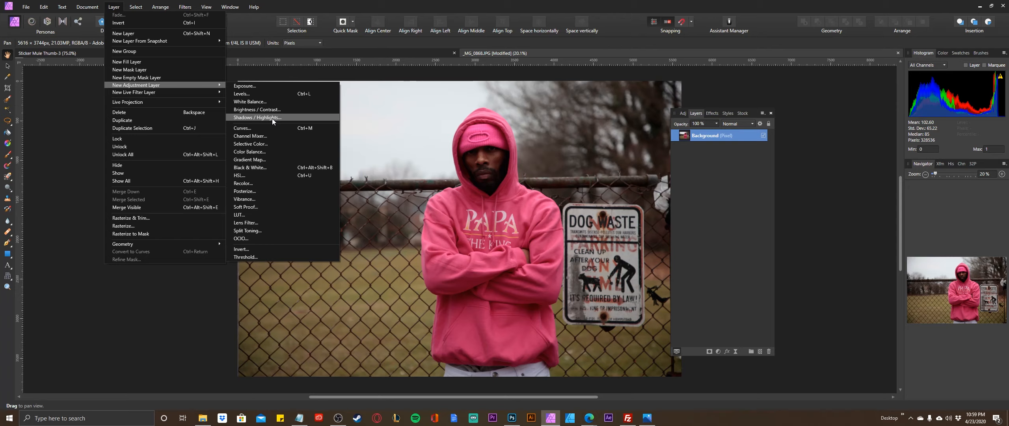
pyautogui.click(253, 86)
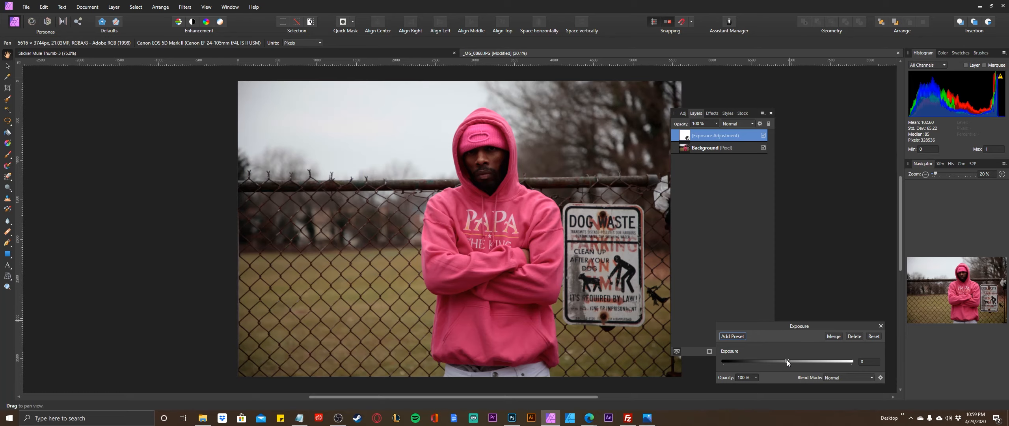
pyautogui.moveTo(788, 360); pyautogui.dragTo(790, 358)
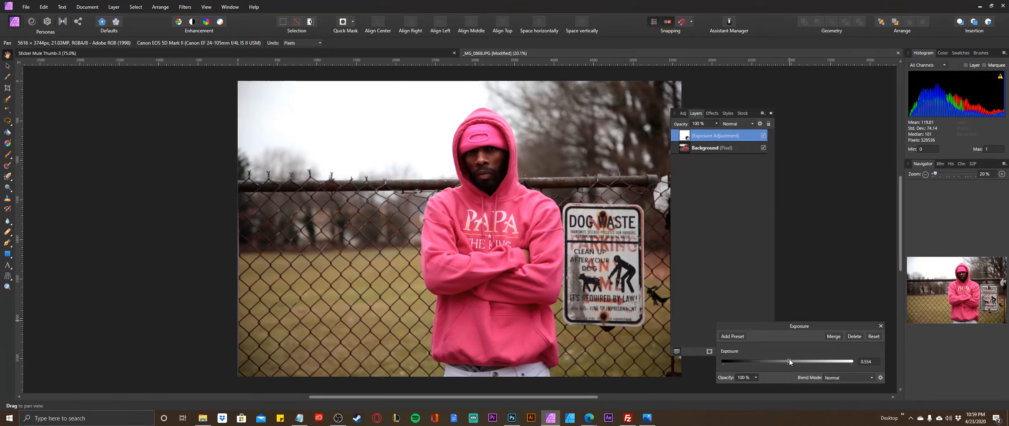
pyautogui.moveTo(789, 359); pyautogui.dragTo(789, 360)
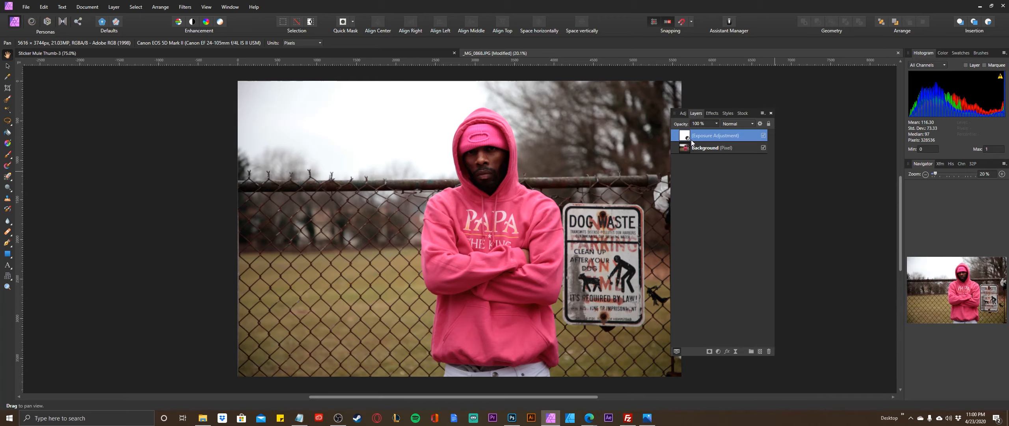
pyautogui.moveTo(693, 143); pyautogui.dragTo(691, 149)
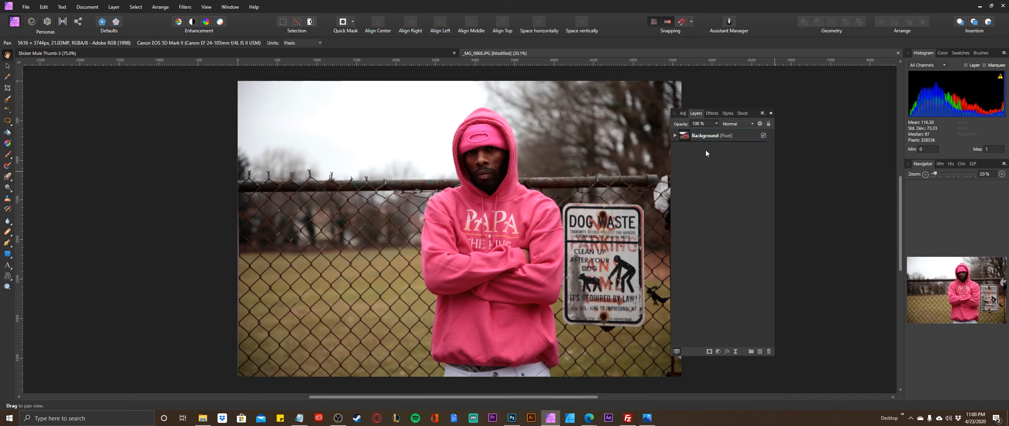
pyautogui.click(675, 135)
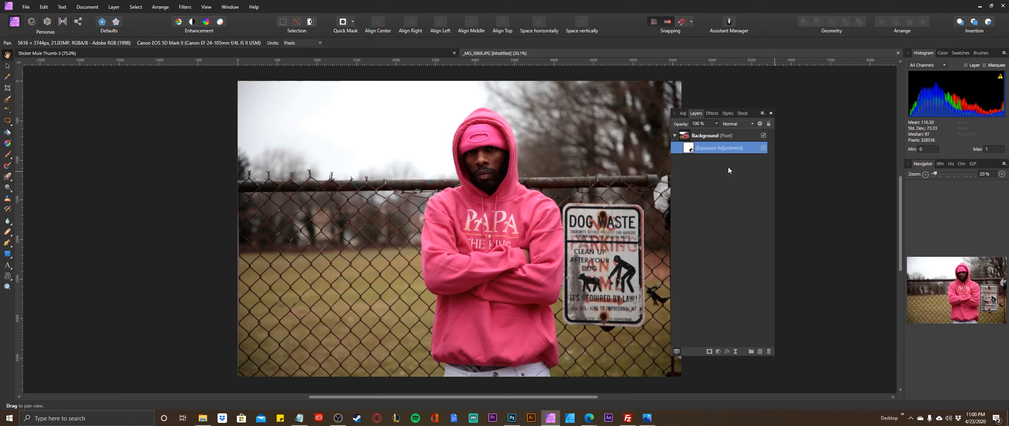
# Add a Brightness / Contrast adjustment with 3% brightness and slightly raised contrast, nested inside the Background layer.
pyautogui.click(700, 136)
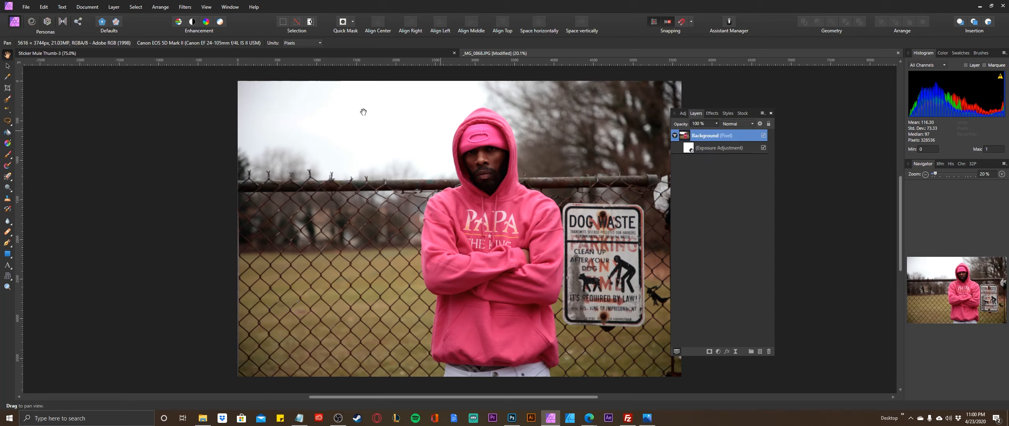
pyautogui.click(116, 8)
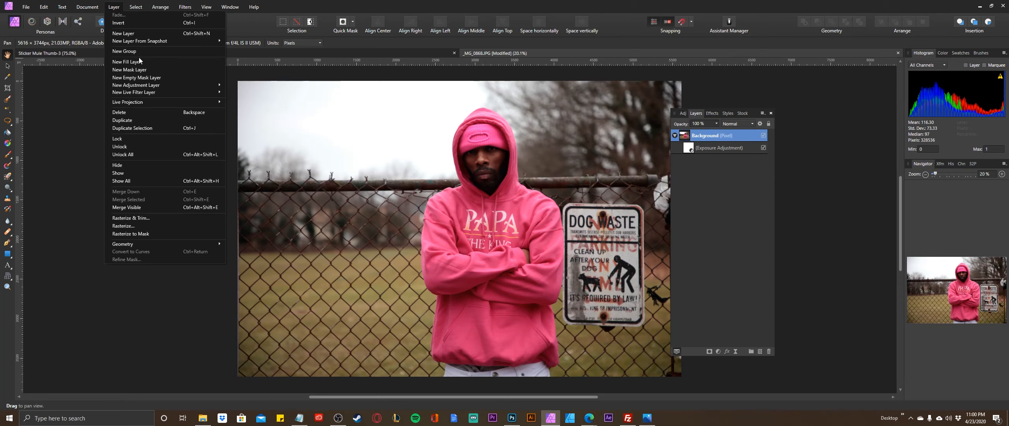
pyautogui.moveTo(154, 89)
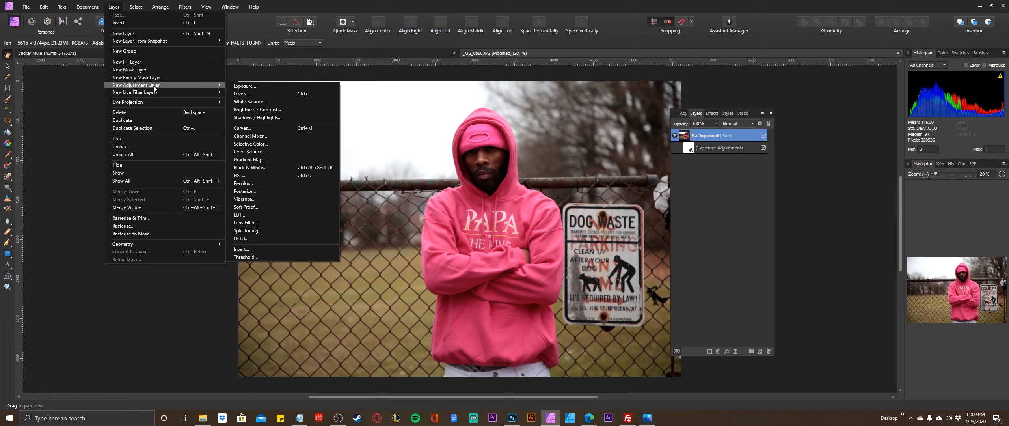
pyautogui.click(262, 110)
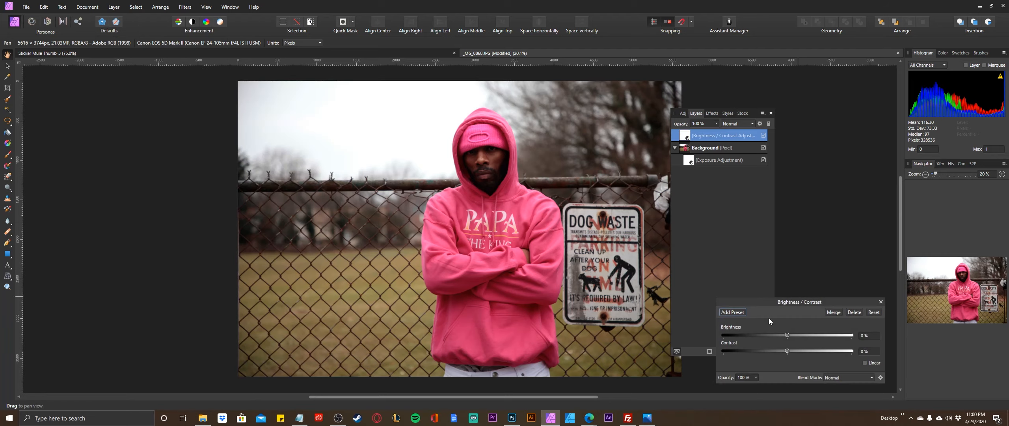
pyautogui.moveTo(787, 335); pyautogui.dragTo(785, 334)
pyautogui.moveTo(787, 335); pyautogui.dragTo(777, 335)
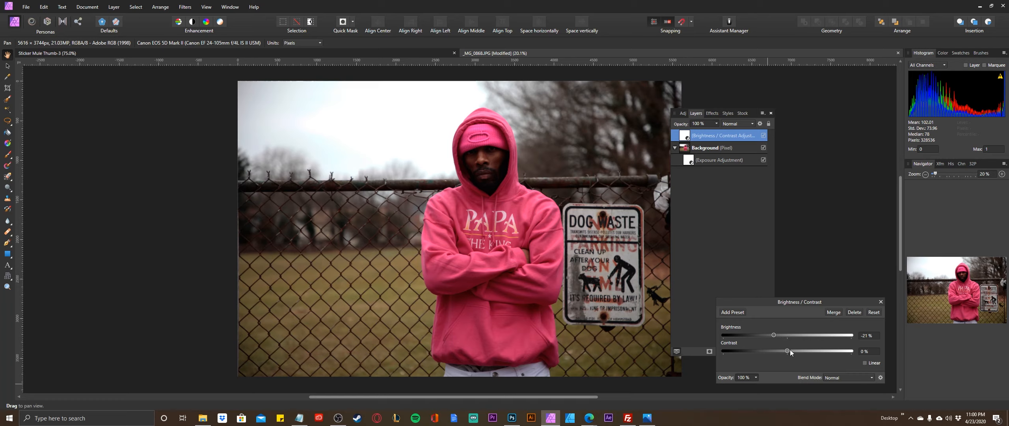
pyautogui.moveTo(787, 349)
pyautogui.mouseDown()
pyautogui.moveTo(775, 335)
pyautogui.moveTo(789, 334)
pyautogui.mouseUp()
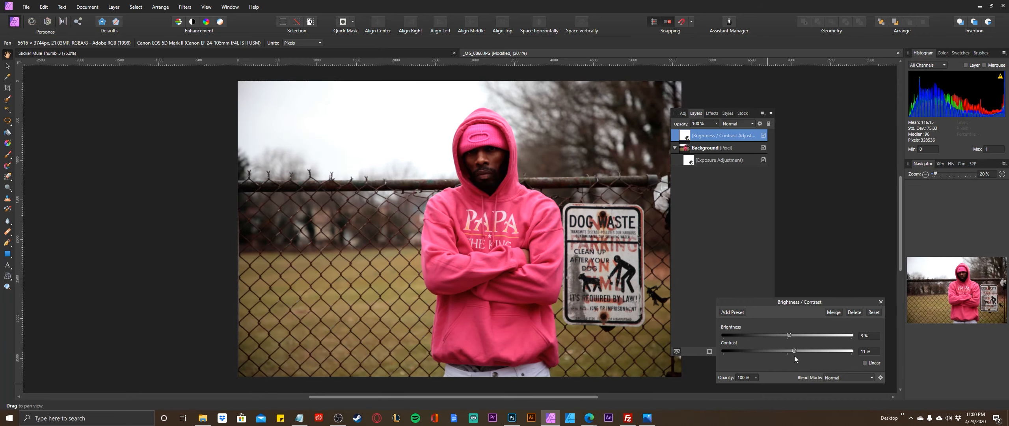
pyautogui.moveTo(800, 350); pyautogui.dragTo(796, 351)
pyautogui.click(881, 302)
pyautogui.moveTo(689, 136)
pyautogui.mouseDown()
pyautogui.moveTo(681, 181)
pyautogui.moveTo(685, 148)
pyautogui.mouseUp()
# Add a Shadows / Highlights adjustment nested inside the Background layer and raise its shadows to lighten the dark areas.
pyautogui.click(114, 7)
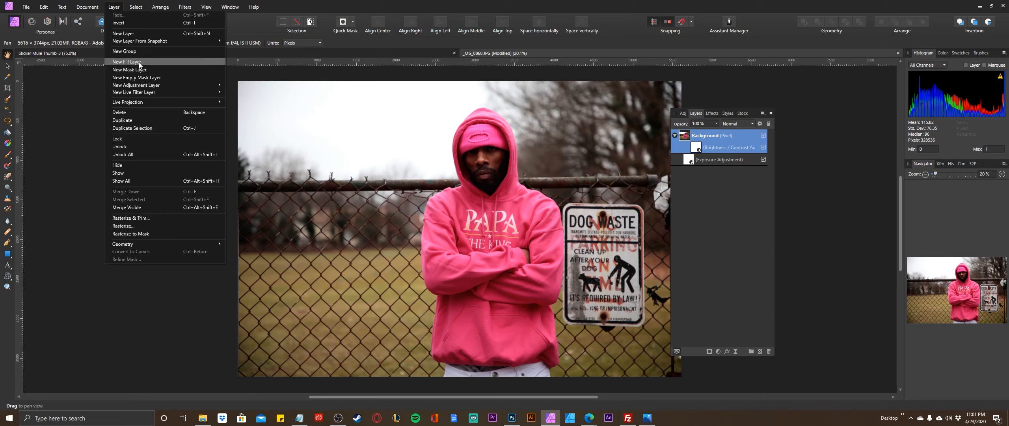
pyautogui.moveTo(145, 87)
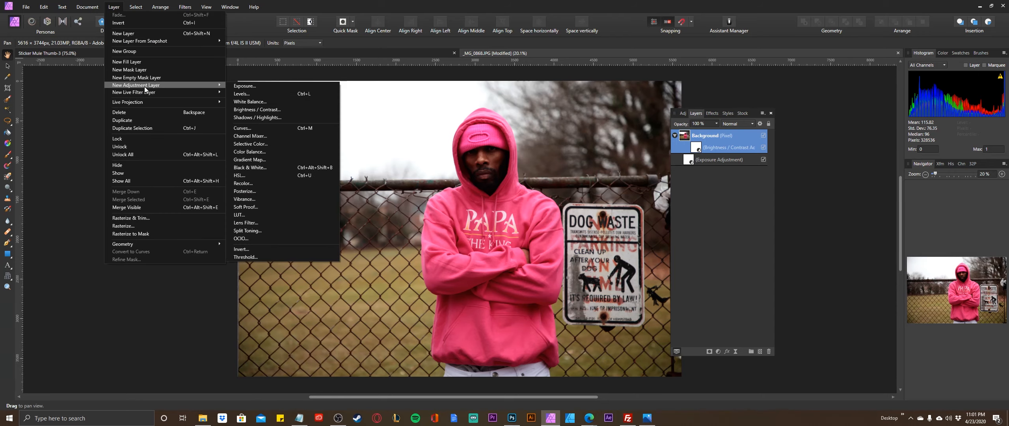
pyautogui.click(267, 118)
pyautogui.moveTo(690, 143); pyautogui.dragTo(693, 152)
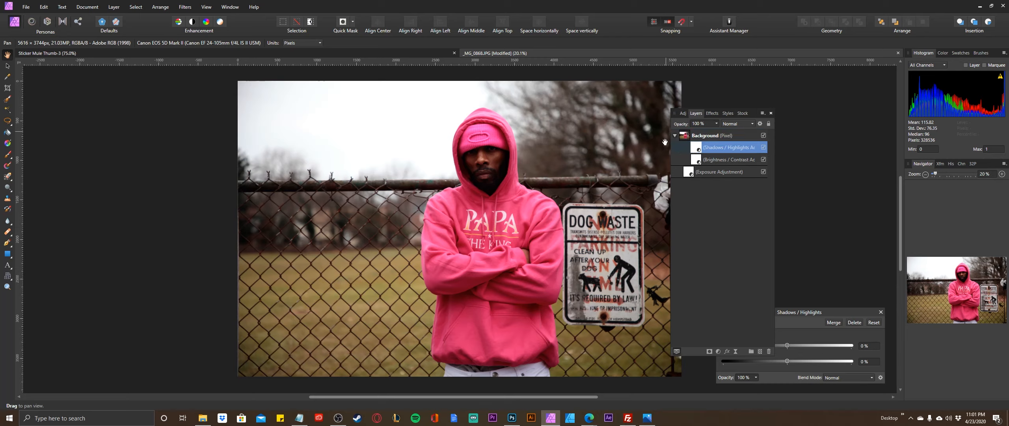
pyautogui.click(801, 311)
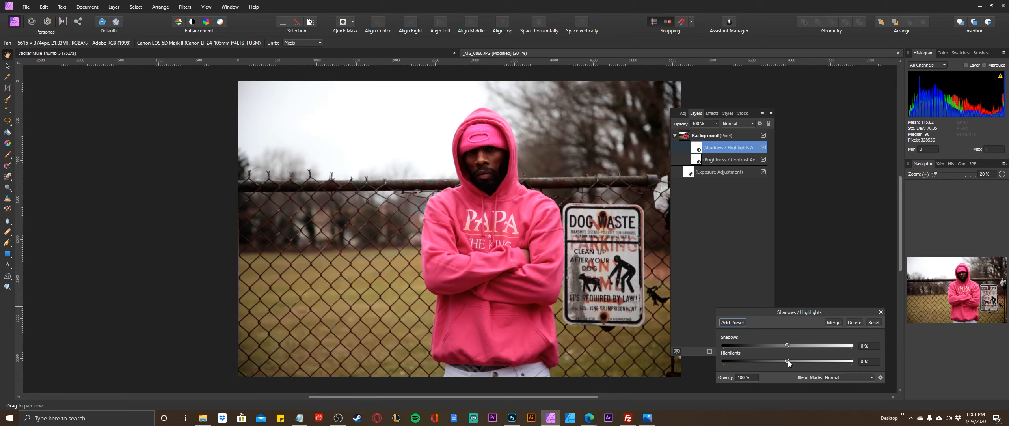
pyautogui.moveTo(787, 360); pyautogui.dragTo(806, 341)
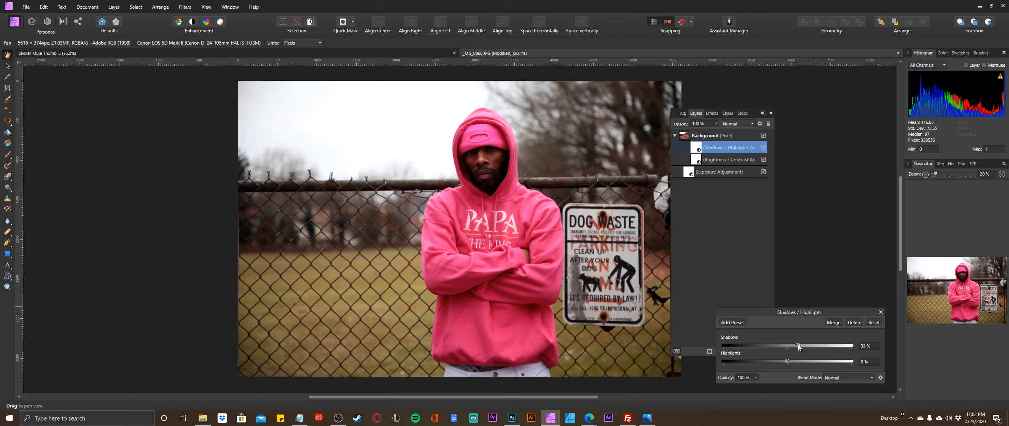
pyautogui.moveTo(798, 344)
pyautogui.mouseDown()
pyautogui.moveTo(737, 347)
pyautogui.moveTo(796, 347)
pyautogui.mouseUp()
pyautogui.click(802, 213)
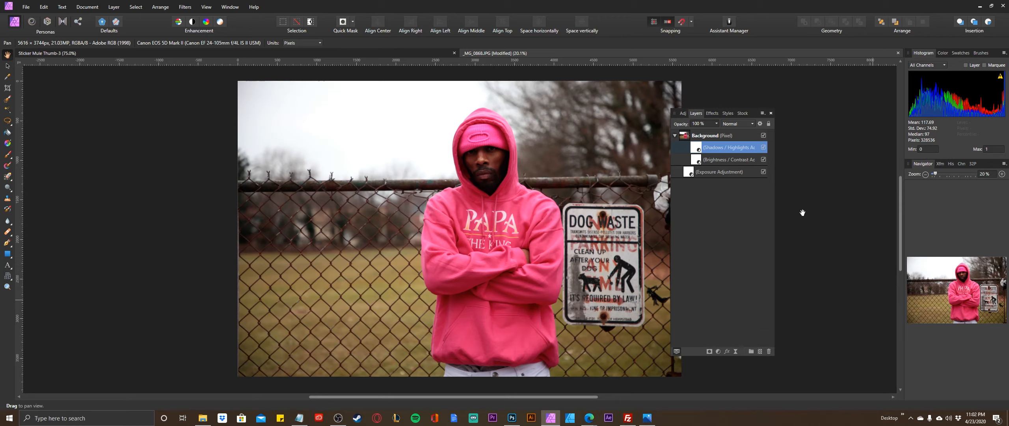
# Toggle the Exposure adjustment's visibility off and on to compare the photo with and without it.
pyautogui.click(709, 172)
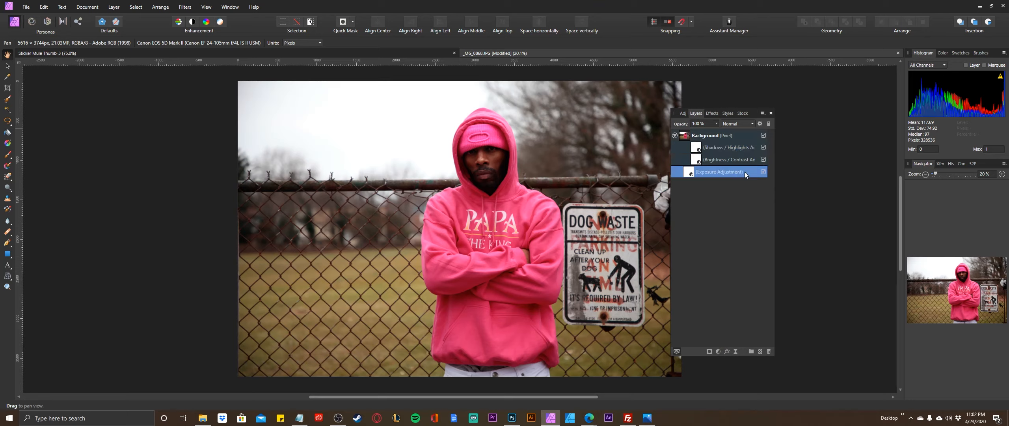
pyautogui.click(764, 172)
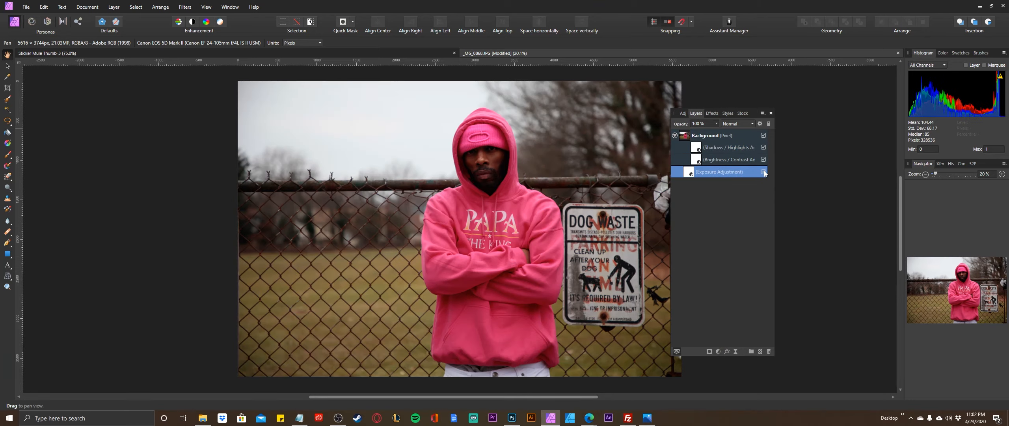
pyautogui.click(764, 172)
pyautogui.click(763, 172)
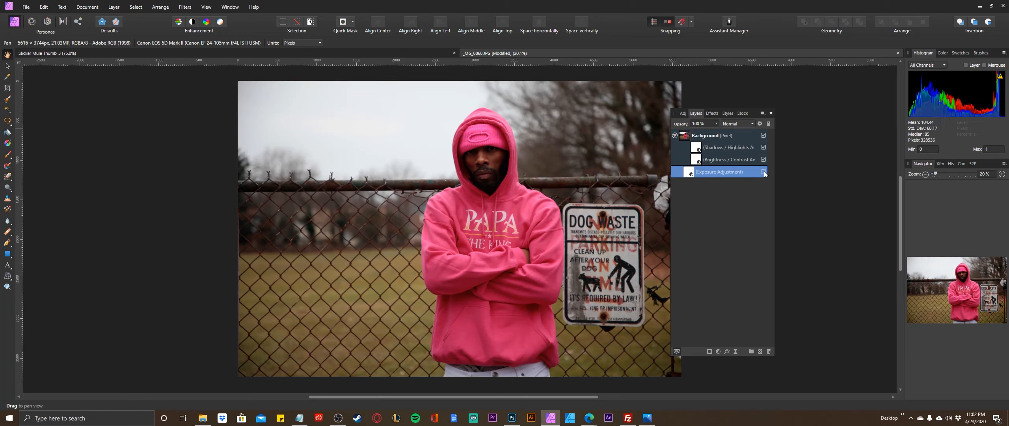
pyautogui.click(763, 172)
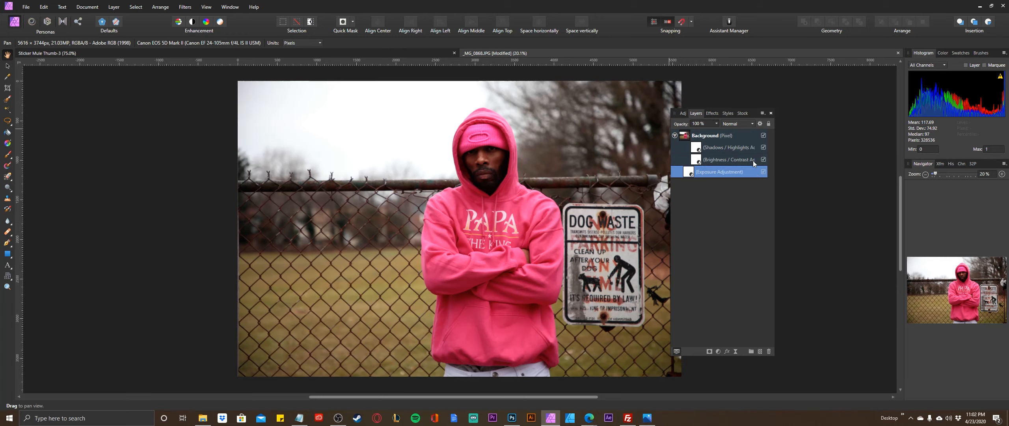
# Toggle the Brightness / Contrast adjustment's visibility off and on to compare its effect on the photo.
pyautogui.click(763, 159)
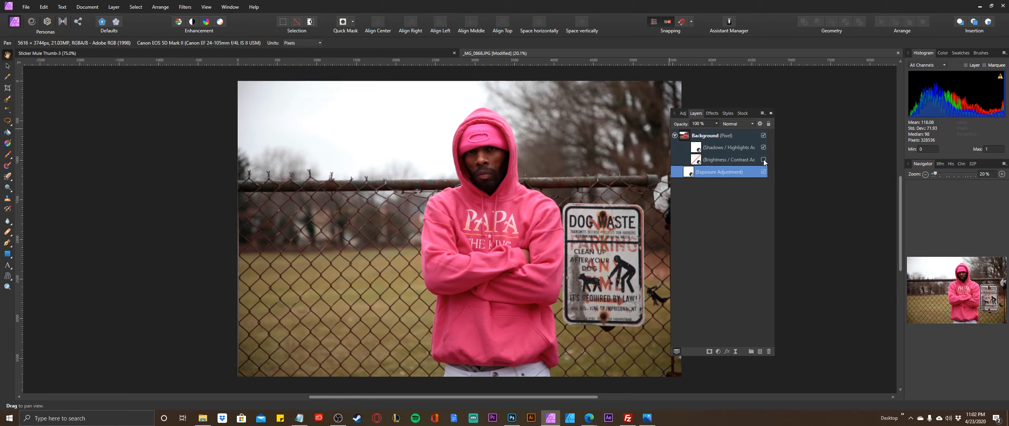
pyautogui.click(763, 159)
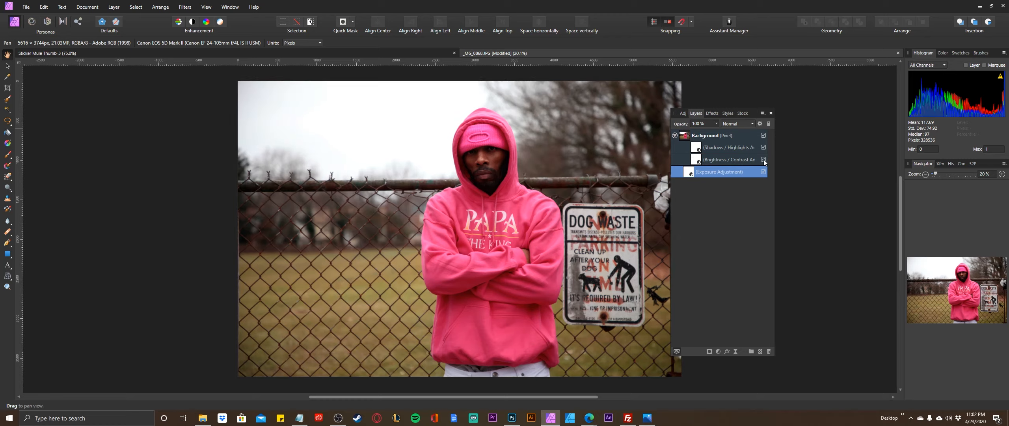
pyautogui.click(764, 159)
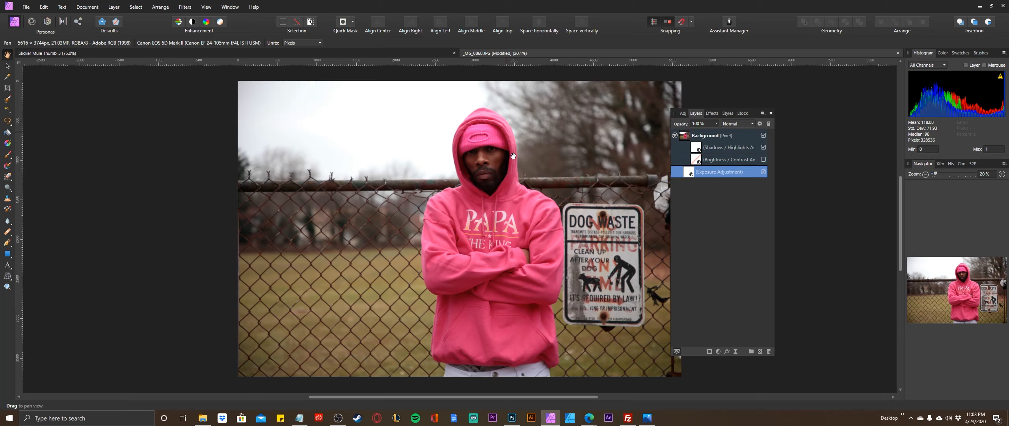
pyautogui.click(763, 159)
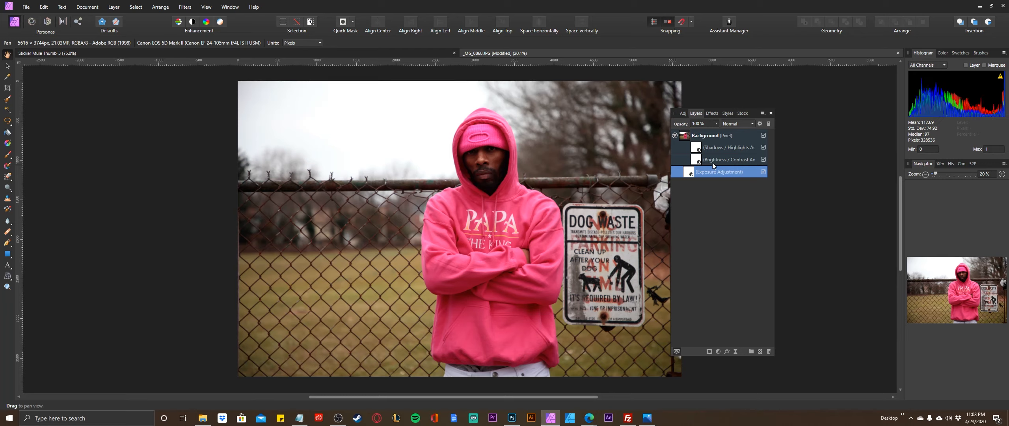
# Hide and show the Shadows / Highlights adjustment repeatedly to compare the photo's dark areas.
pyautogui.click(764, 147)
pyautogui.click(764, 147)
pyautogui.click(764, 147)
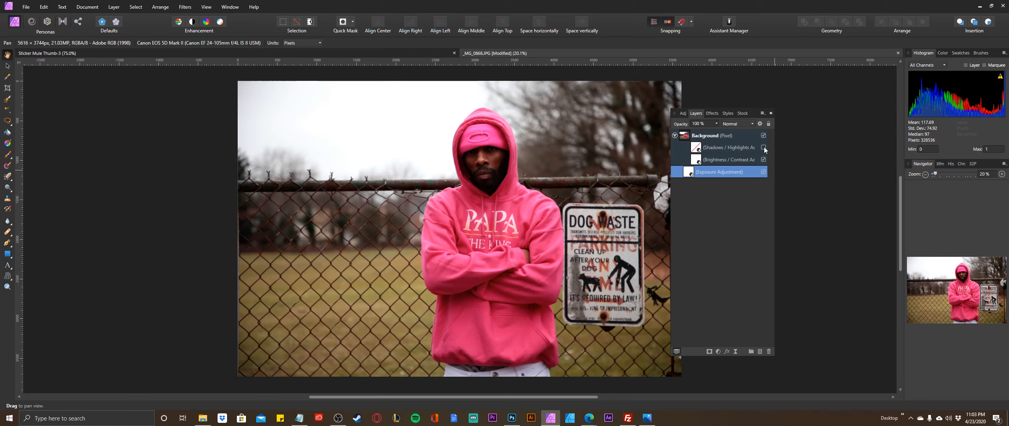
pyautogui.click(764, 147)
pyautogui.click(764, 147)
pyautogui.click(763, 147)
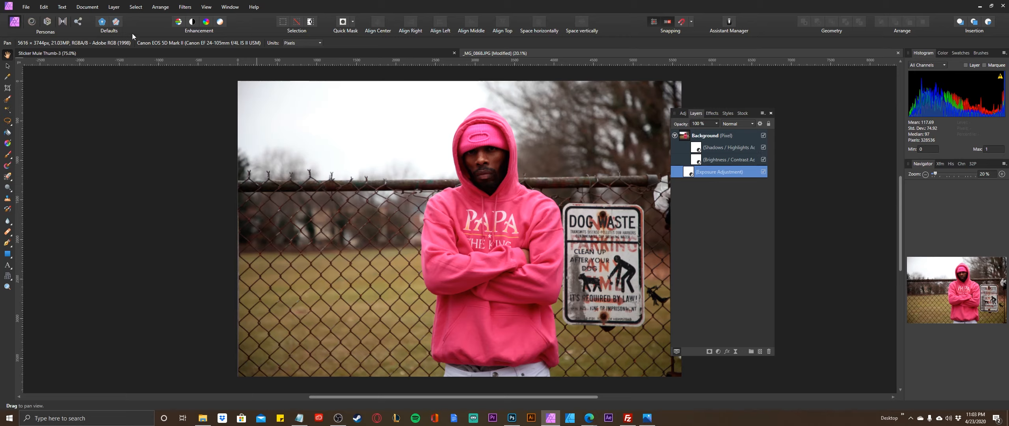
# Add a White Balance adjustment layer and nest it inside the Background layer, above the Exposure adjustment.
pyautogui.click(113, 8)
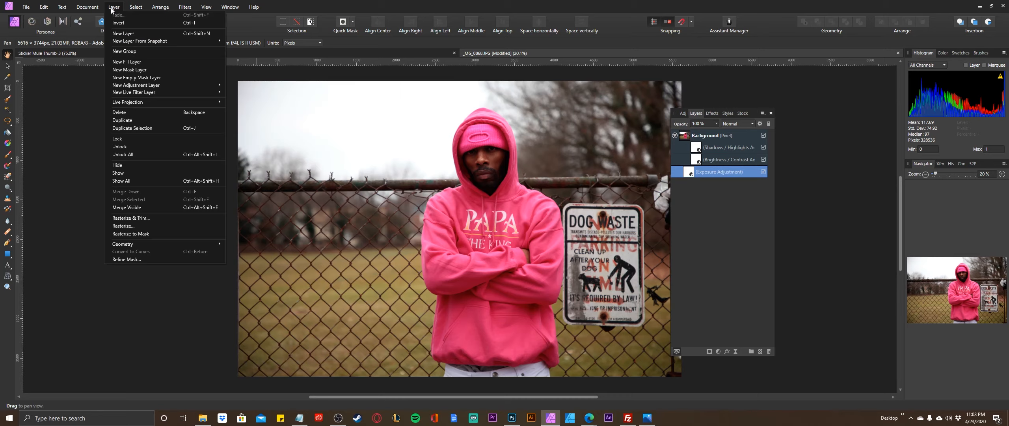
pyautogui.click(708, 136)
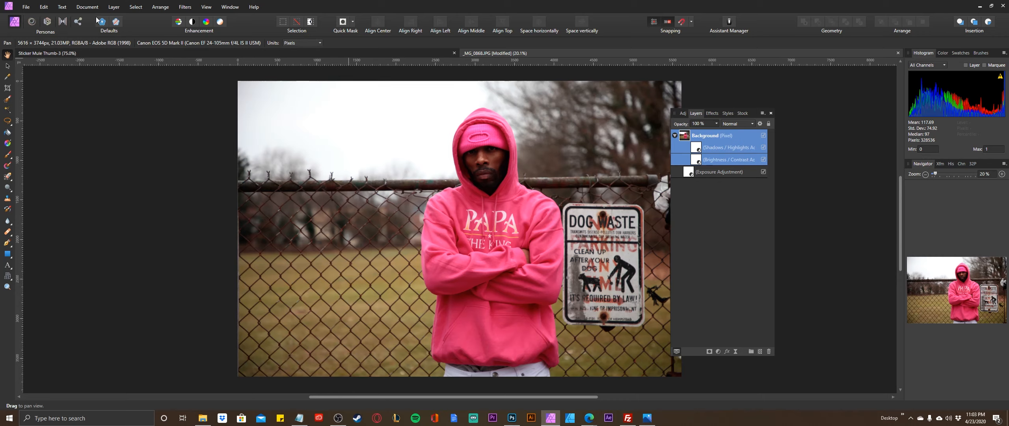
pyautogui.click(113, 8)
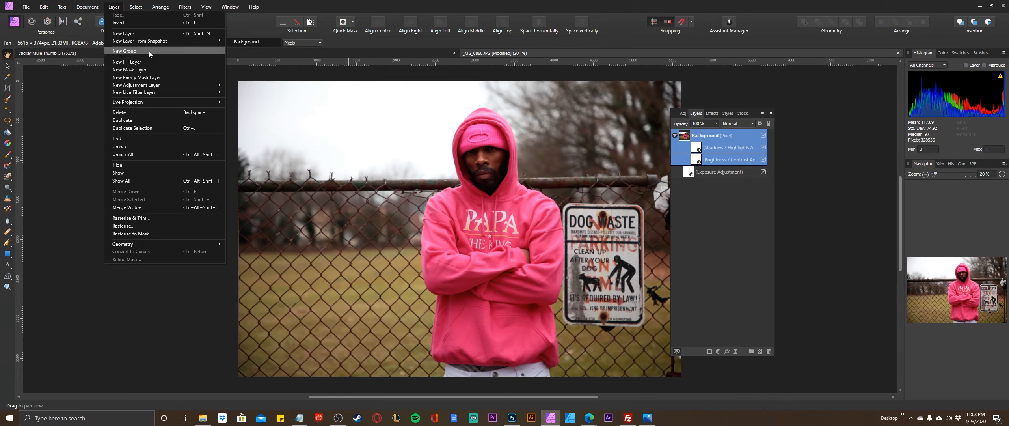
pyautogui.moveTo(159, 85)
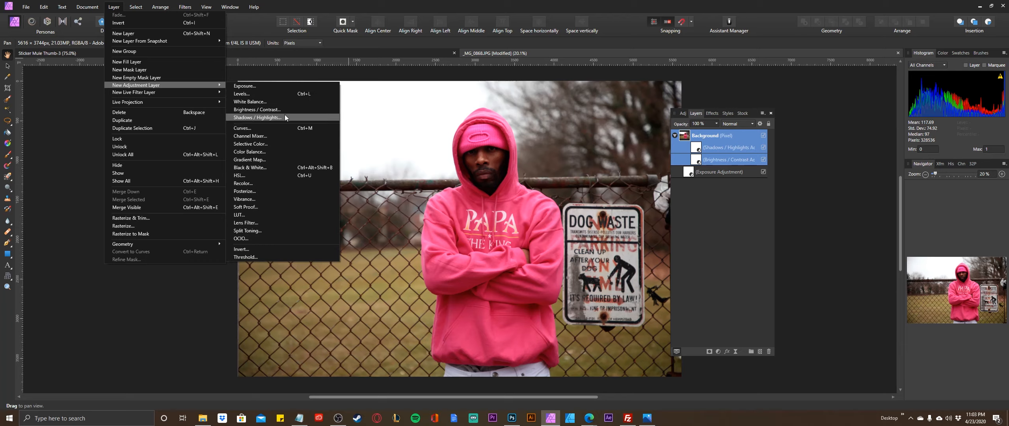
pyautogui.click(250, 102)
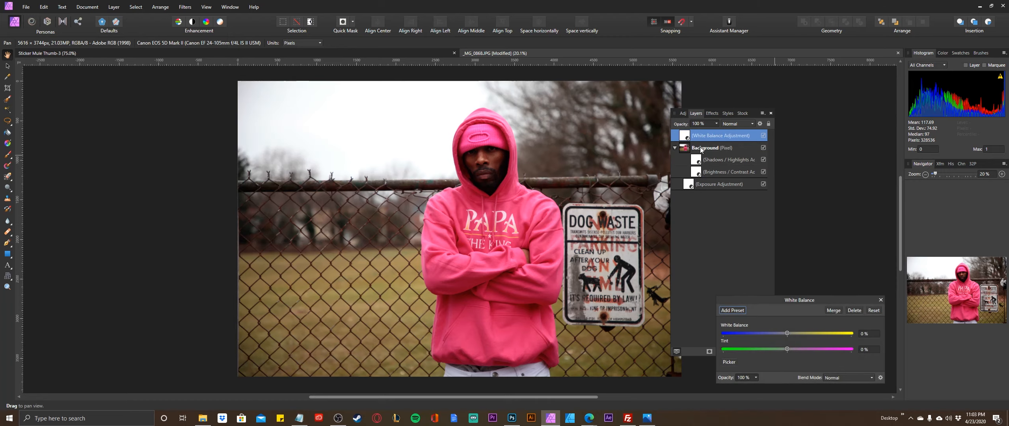
pyautogui.moveTo(687, 137); pyautogui.dragTo(692, 150)
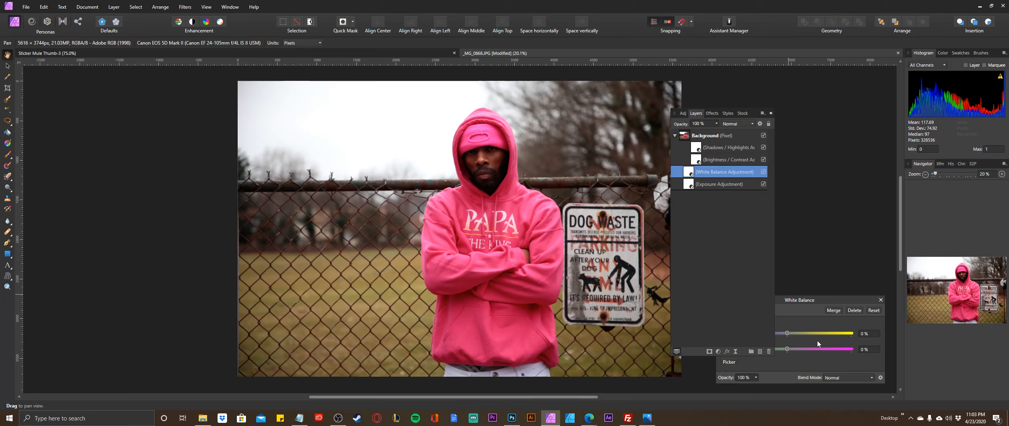
pyautogui.click(801, 305)
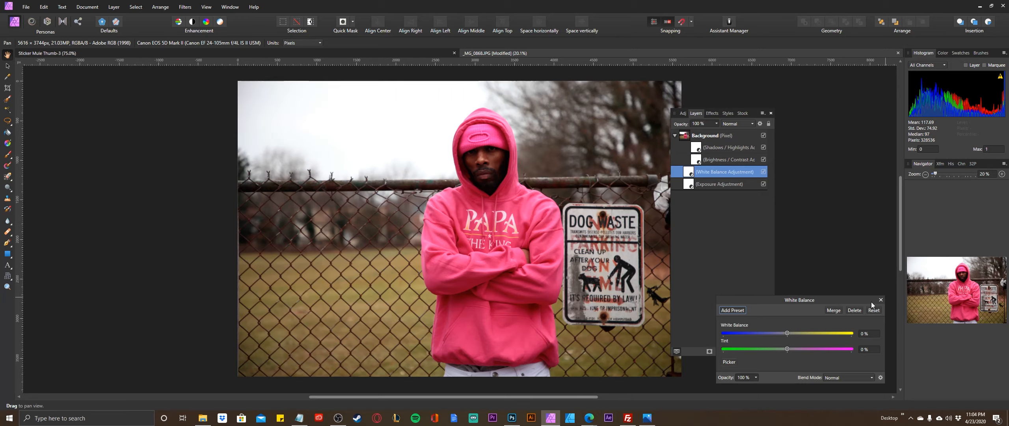
# Cool the photo slightly by setting White Balance to -13% and Tint to -2%, and close the adjustment's settings.
pyautogui.moveTo(787, 332); pyautogui.dragTo(779, 332)
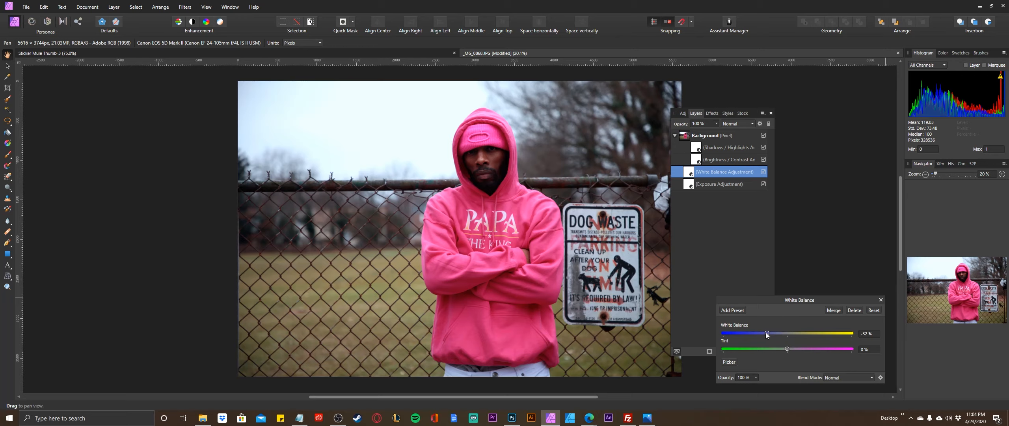
pyautogui.moveTo(767, 331); pyautogui.dragTo(766, 332)
pyautogui.moveTo(767, 333); pyautogui.dragTo(798, 333)
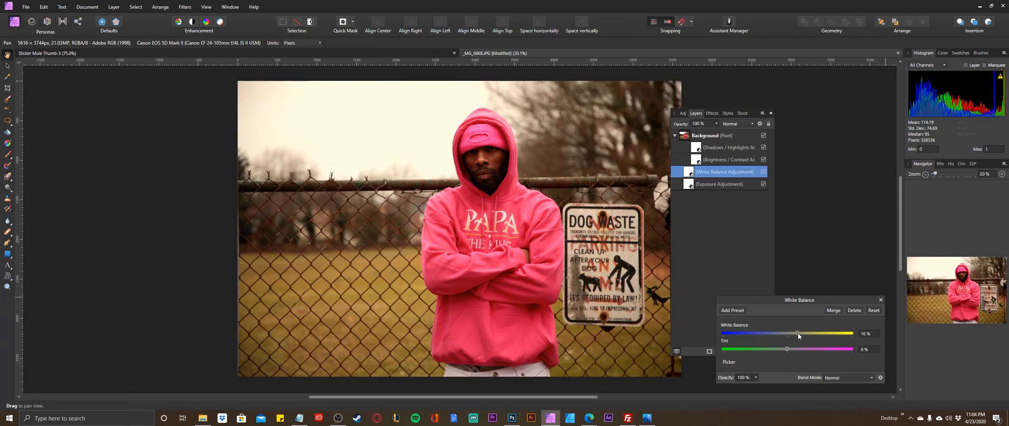
pyautogui.moveTo(799, 332); pyautogui.dragTo(770, 334)
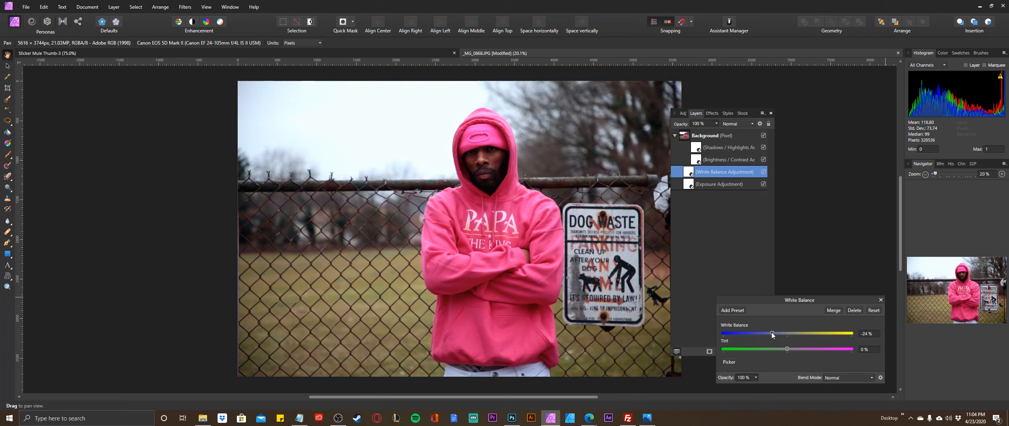
pyautogui.moveTo(772, 332)
pyautogui.mouseDown()
pyautogui.moveTo(798, 347)
pyautogui.moveTo(742, 349)
pyautogui.moveTo(798, 347)
pyautogui.moveTo(780, 334)
pyautogui.mouseUp()
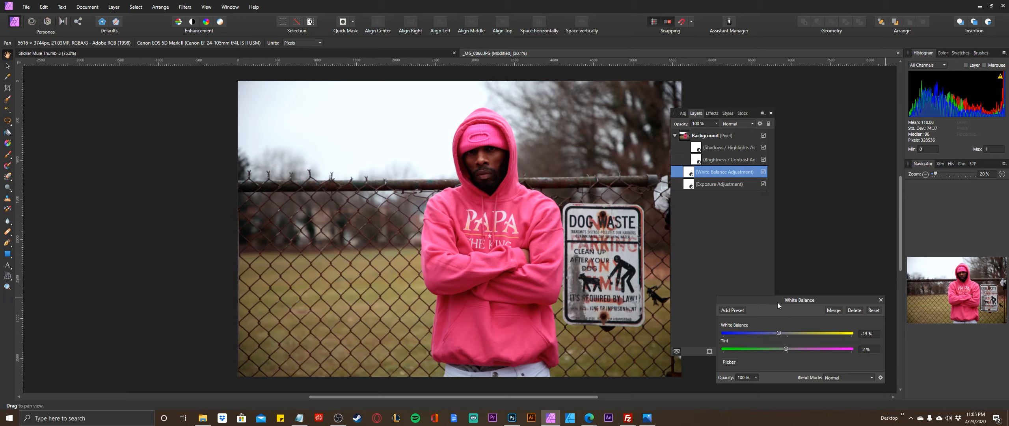
pyautogui.click(880, 300)
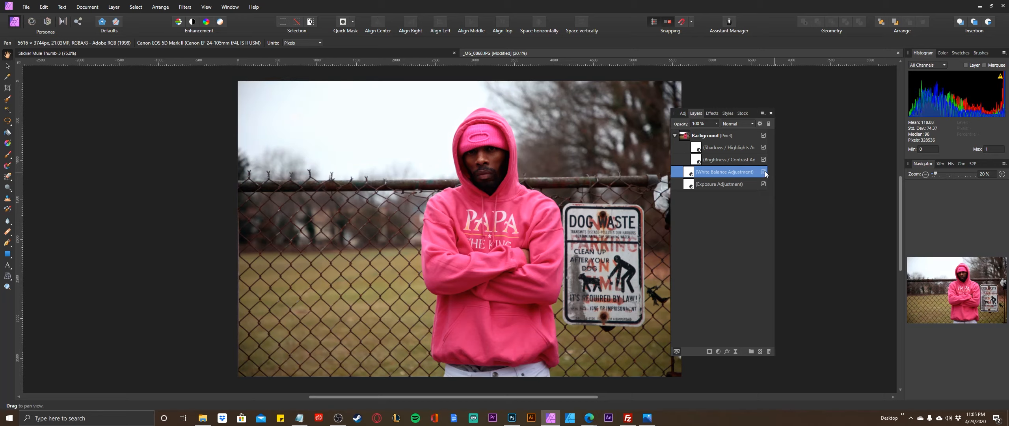
# Add a Curves adjustment nested in the Background layer and shape a subtle S-curve with raised highlights and slightly lowered shadows.
pyautogui.click(114, 7)
pyautogui.moveTo(136, 85)
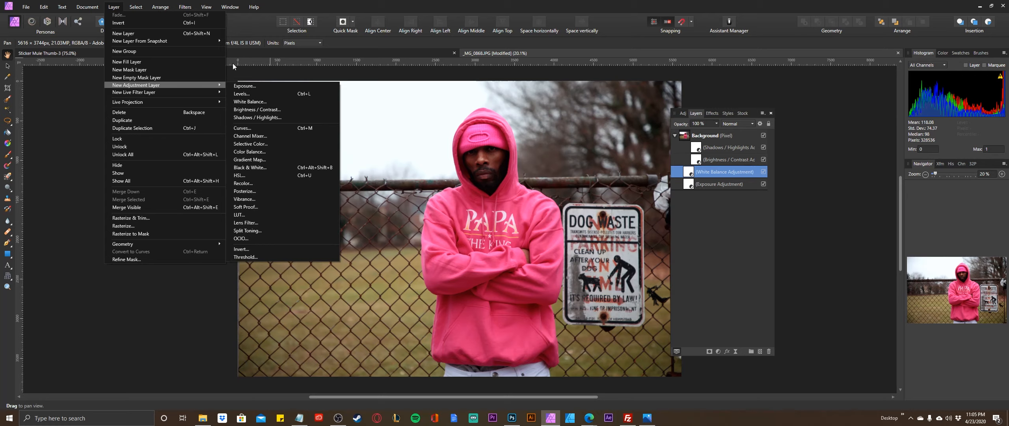
pyautogui.click(249, 127)
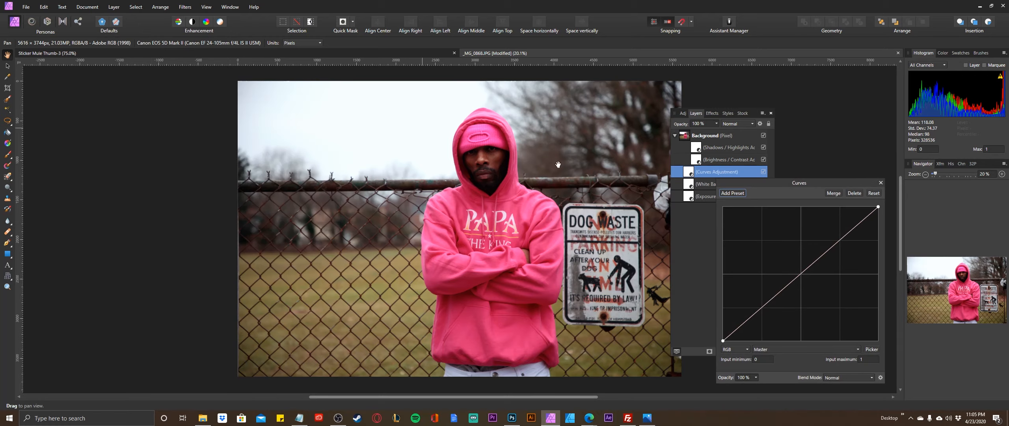
pyautogui.click(840, 240)
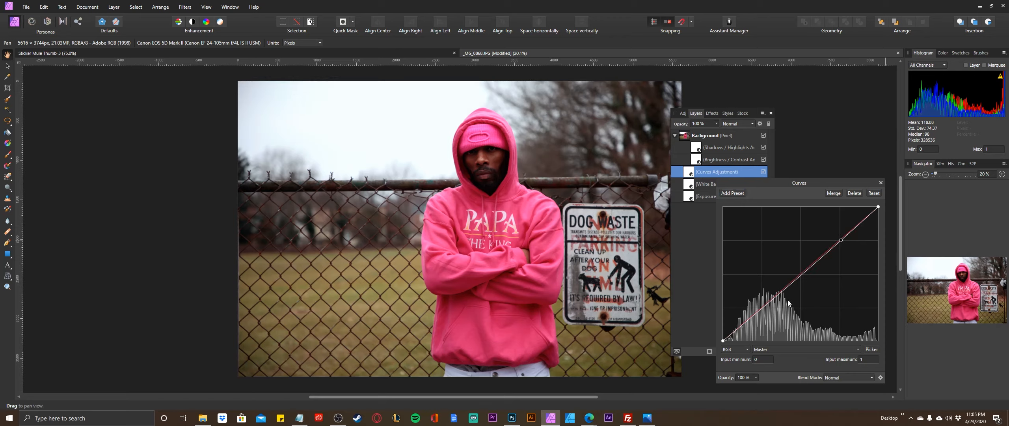
pyautogui.click(761, 307)
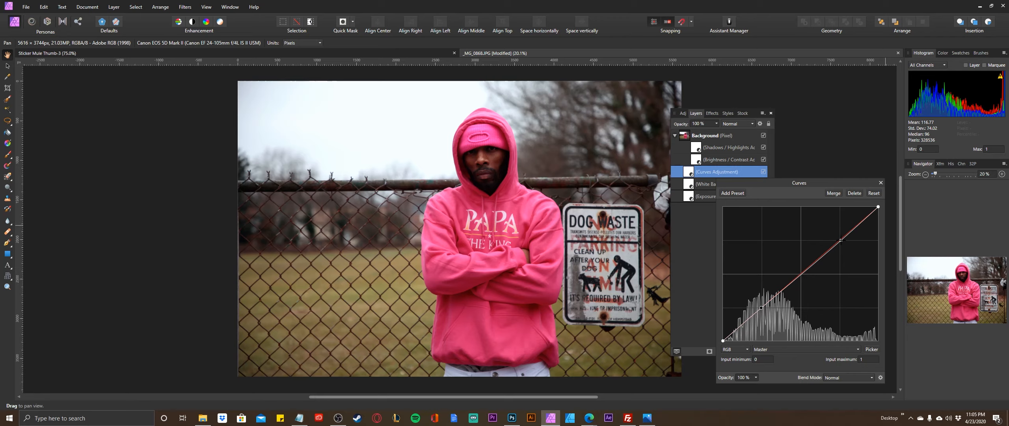
pyautogui.moveTo(841, 241); pyautogui.dragTo(838, 237)
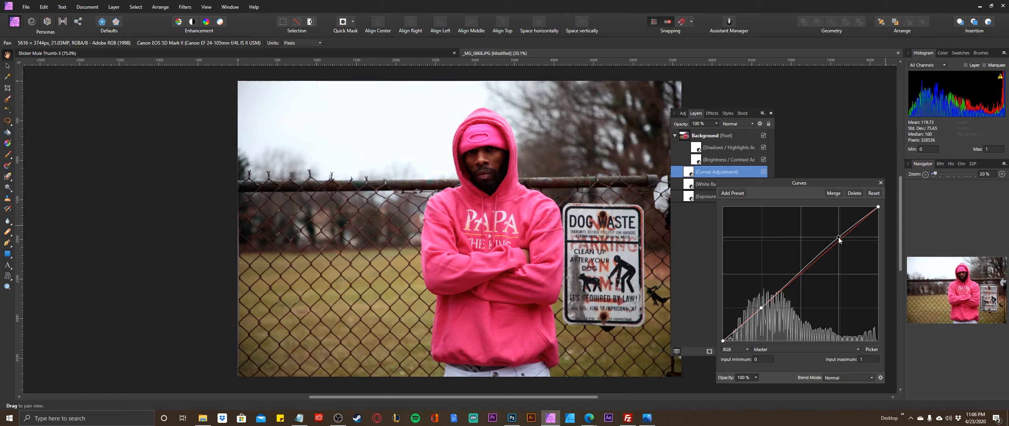
pyautogui.click(762, 307)
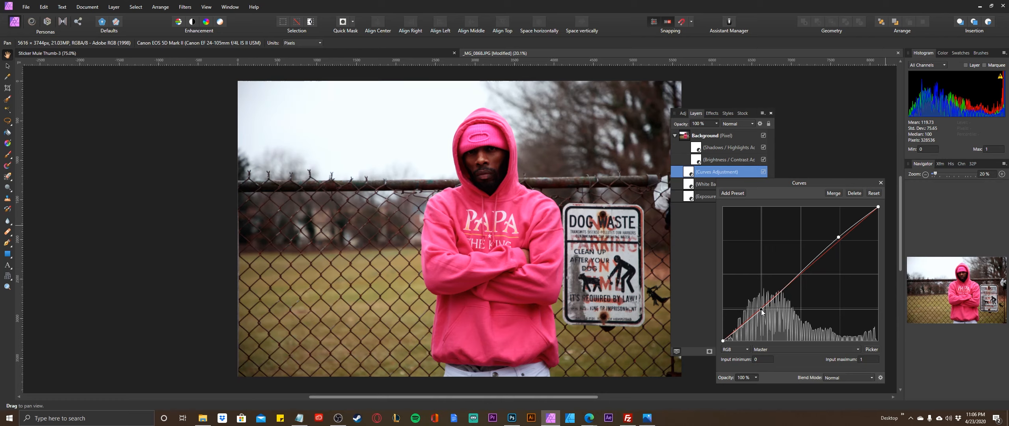
pyautogui.moveTo(761, 308); pyautogui.dragTo(761, 309)
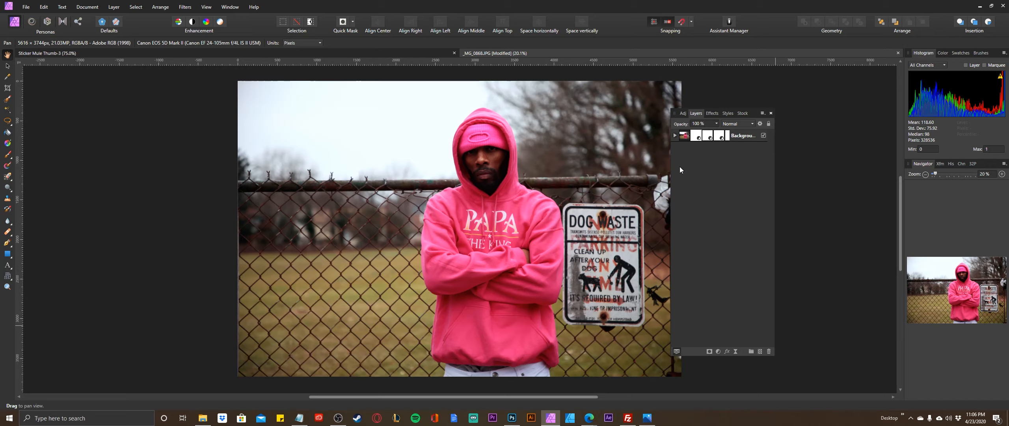
# Duplicate the collapsed Background layer together with its nested adjustments and hide the lower original.
pyautogui.click(675, 136)
pyautogui.click(675, 136)
pyautogui.click(686, 137)
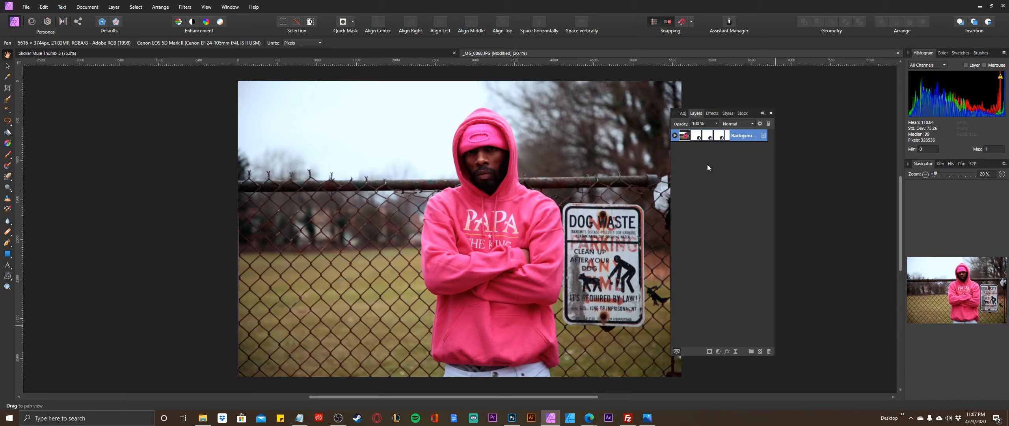
pyautogui.hotkey('ctrl', 'j')
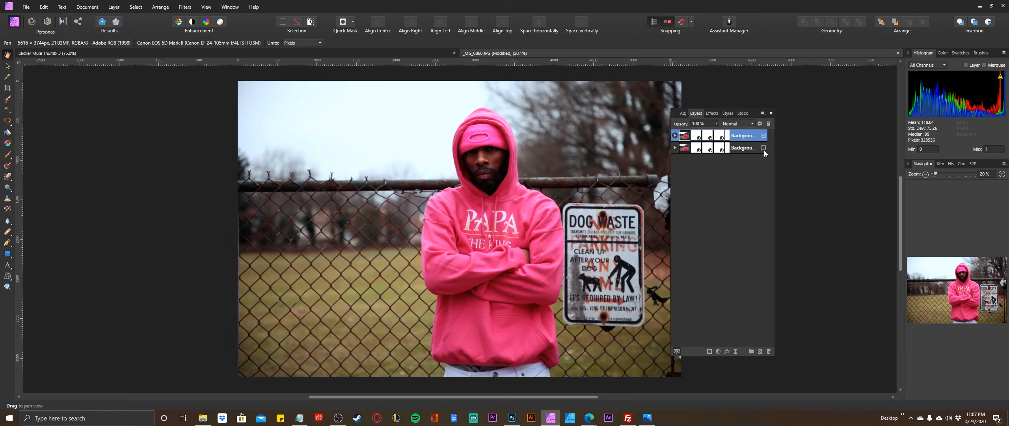
# Add a live Unsharp Mask filter nested inside the upper Background layer and set its radius to about 45.8 px.
pyautogui.click(675, 136)
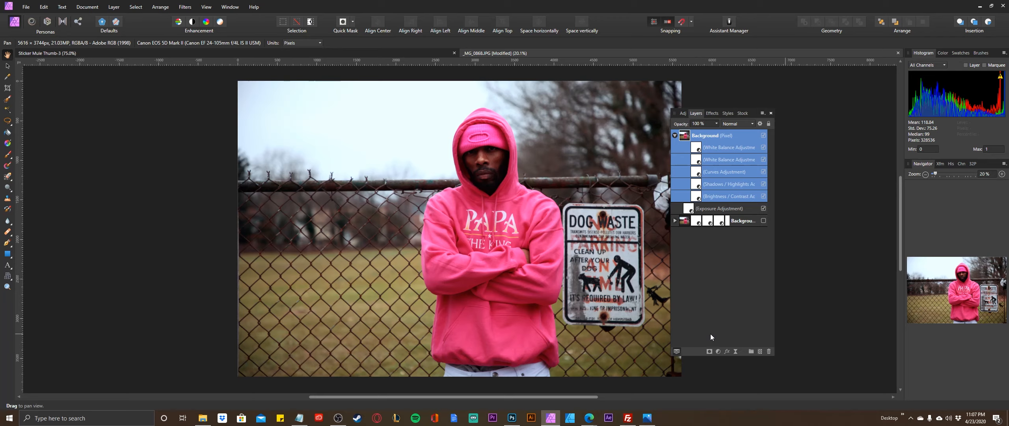
pyautogui.click(735, 351)
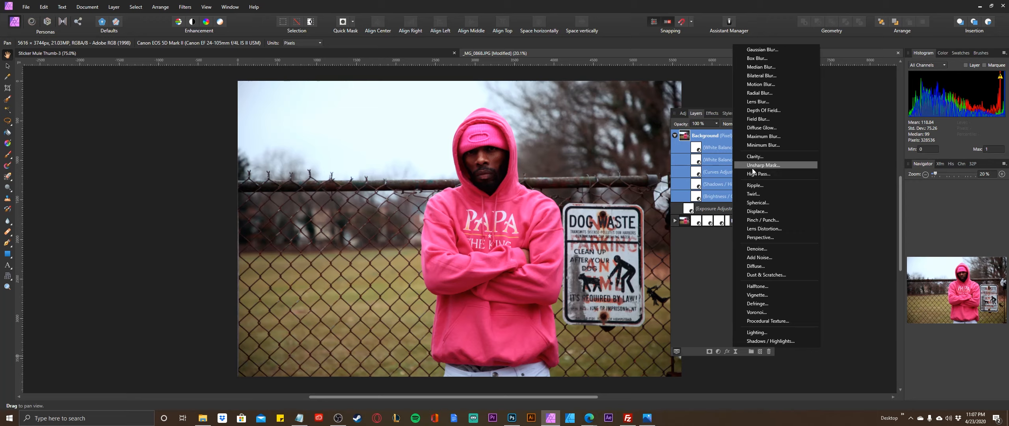
pyautogui.click(764, 166)
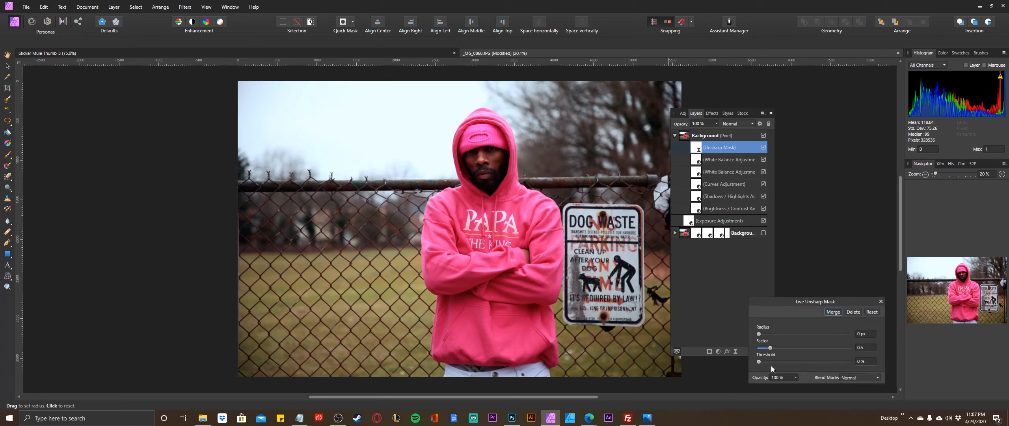
pyautogui.click(759, 334)
pyautogui.moveTo(778, 331); pyautogui.dragTo(841, 329)
pyautogui.click(841, 330)
pyautogui.moveTo(759, 334); pyautogui.dragTo(832, 332)
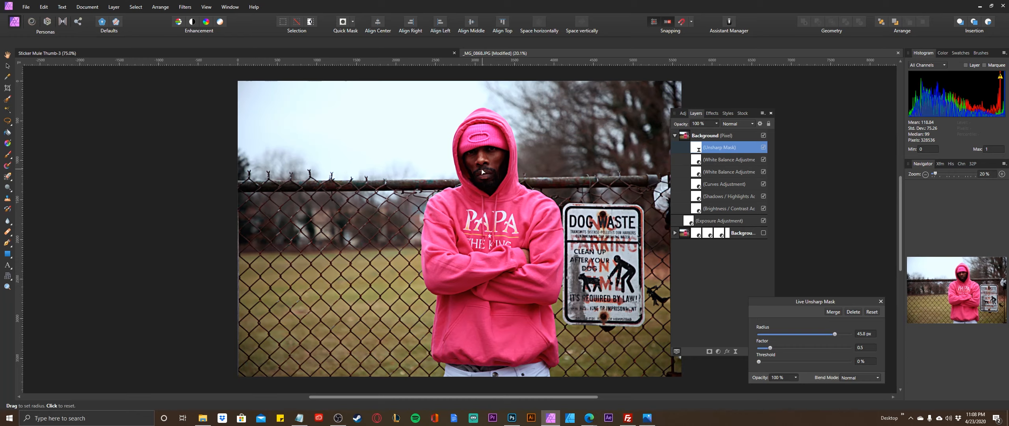
# Add a Black & White adjustment layer above the upper Background layer.
pyautogui.click(114, 7)
pyautogui.moveTo(158, 85)
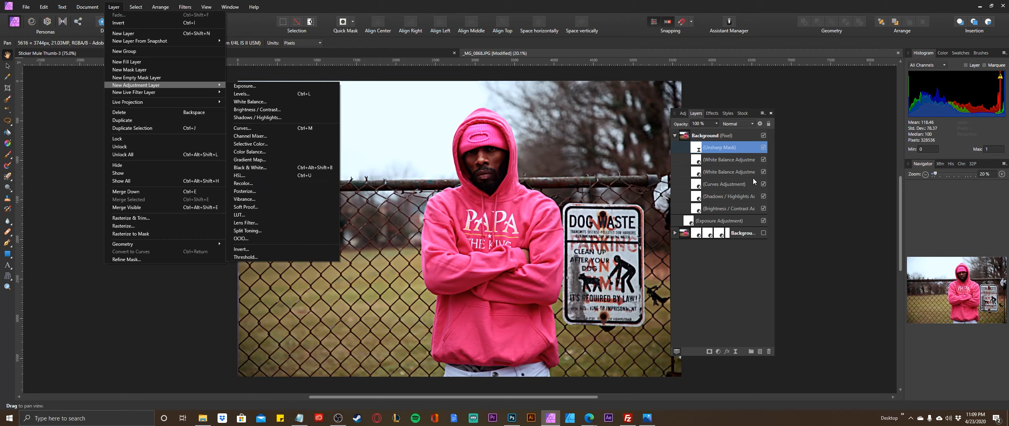
pyautogui.click(700, 136)
pyautogui.click(700, 136)
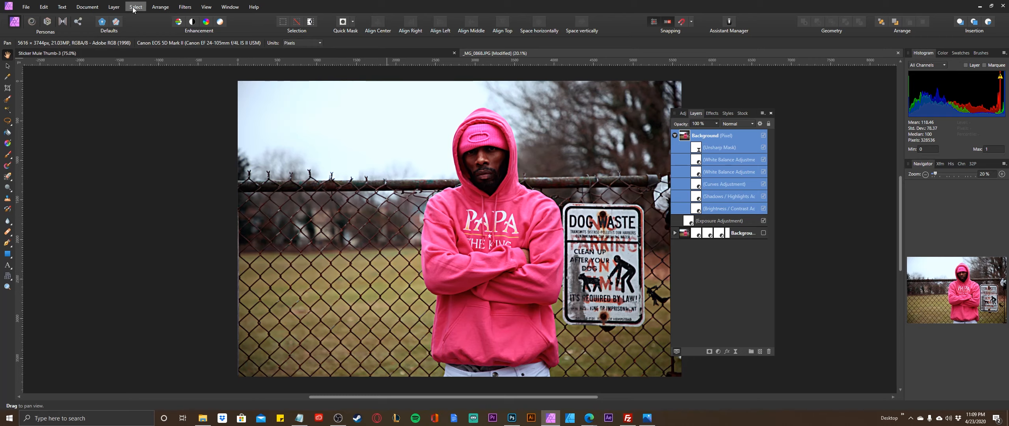
pyautogui.click(116, 8)
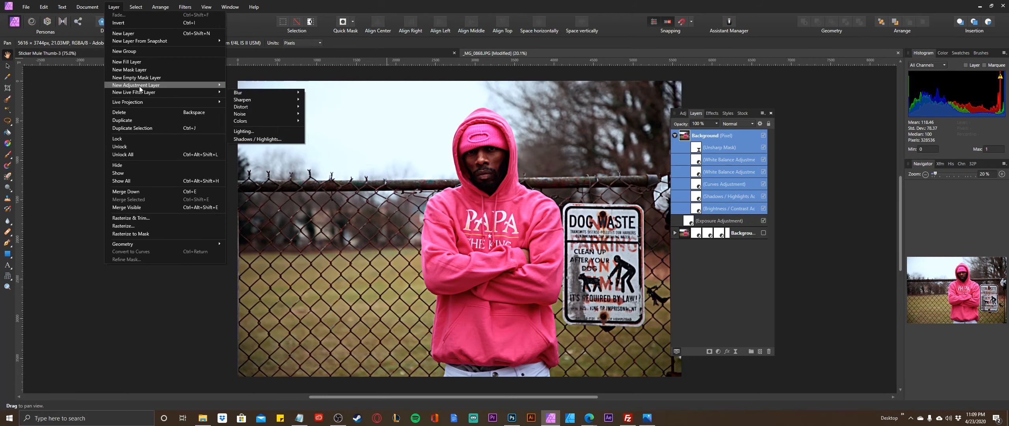
pyautogui.moveTo(142, 85)
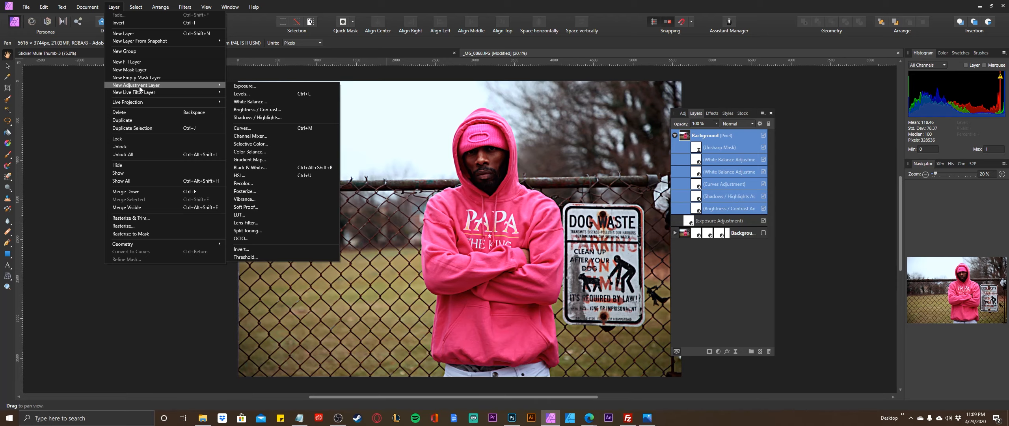
pyautogui.click(255, 168)
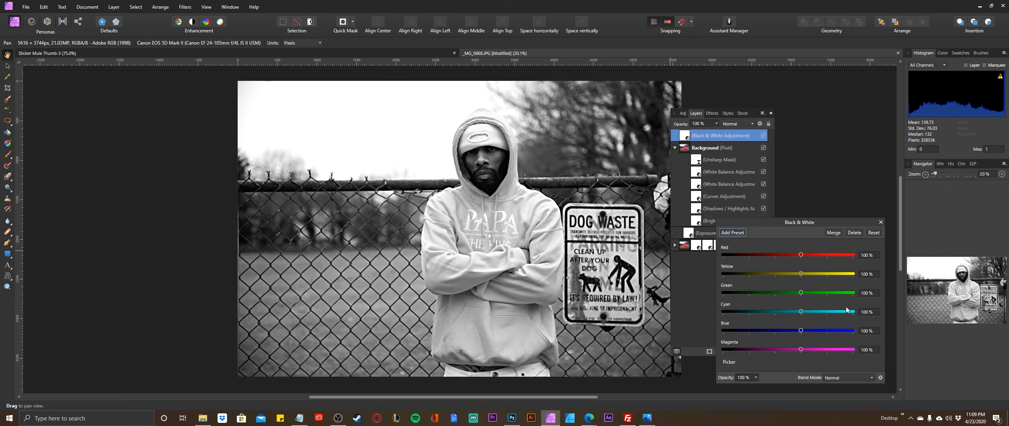
# Set the Black & White adjustment's blend mode to Average and its magenta value to -51%.
pyautogui.click(870, 378)
pyautogui.scroll(-3, 847, 339)
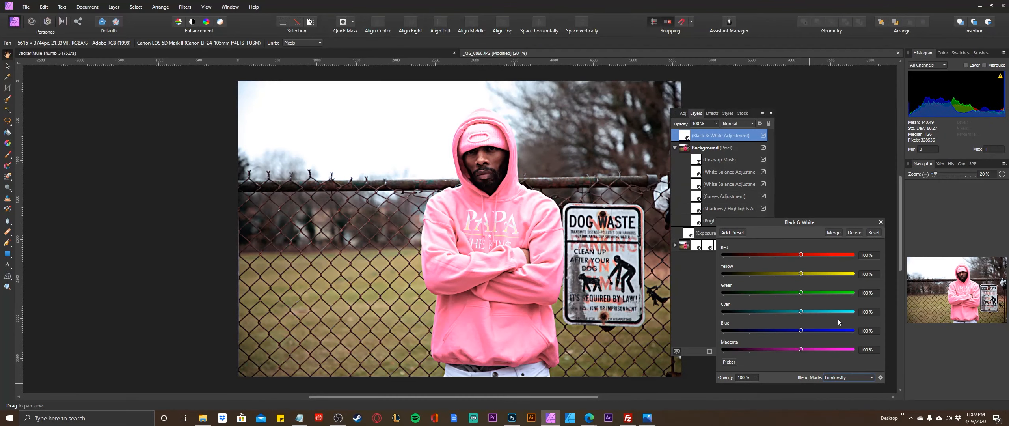
pyautogui.click(834, 329)
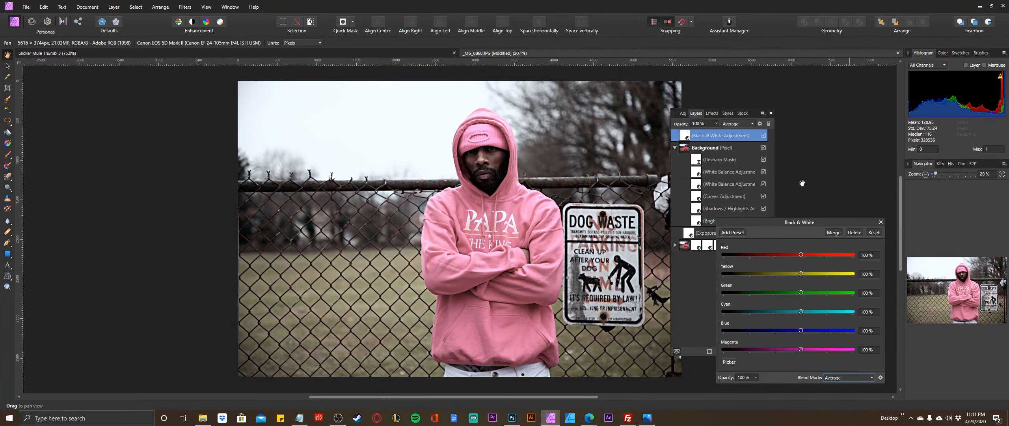
pyautogui.moveTo(802, 349); pyautogui.dragTo(761, 347)
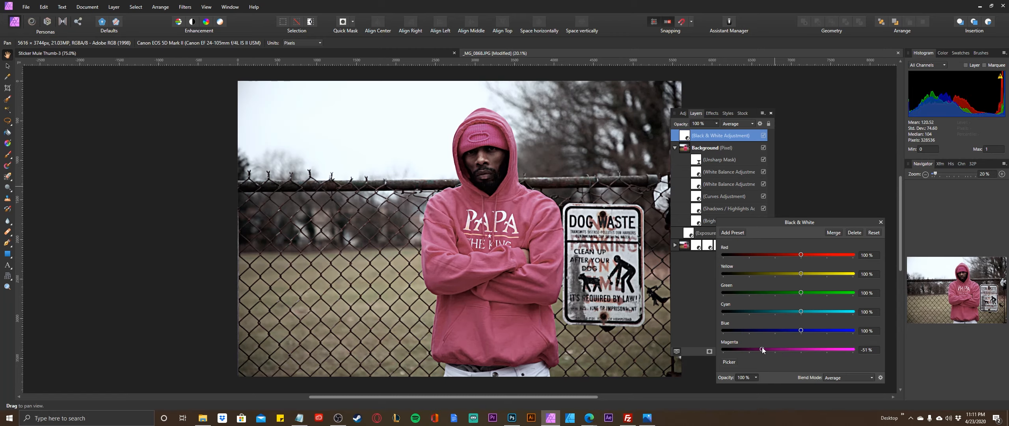
# Lower the Black & White adjustment's opacity to 14% and raise its red value to 300%.
pyautogui.click(756, 377)
pyautogui.moveTo(757, 386); pyautogui.dragTo(708, 386)
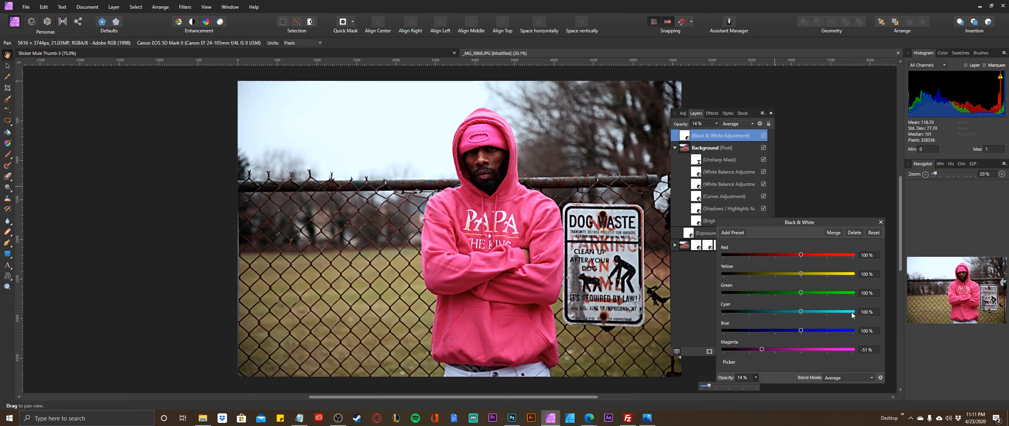
pyautogui.click(809, 255)
pyautogui.moveTo(731, 255); pyautogui.dragTo(874, 253)
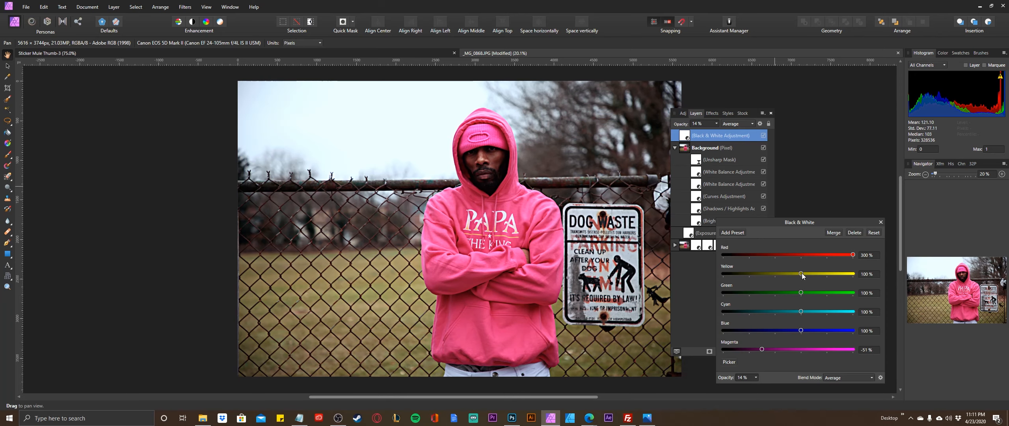
# Set the Black & White adjustment's yellow to -200% and green to 300%, and nest it inside the upper Background layer.
pyautogui.moveTo(802, 272); pyautogui.dragTo(766, 296)
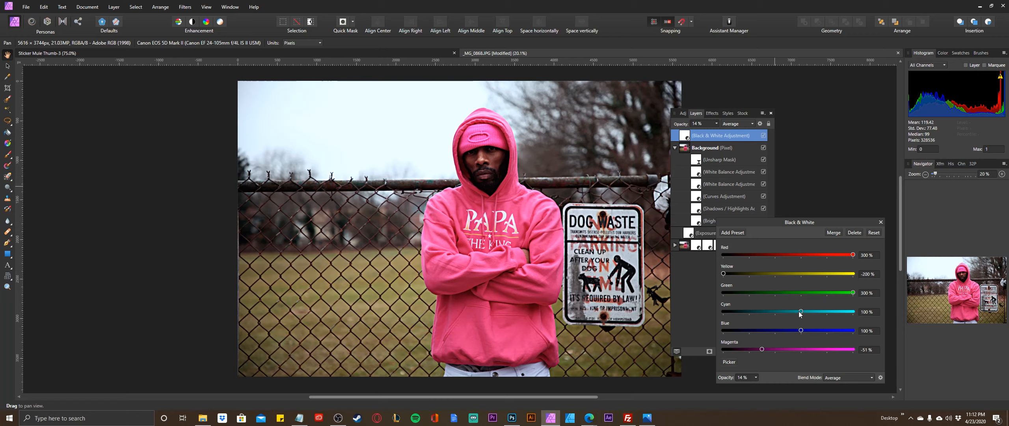
pyautogui.moveTo(800, 330)
pyautogui.mouseDown()
pyautogui.moveTo(853, 330)
pyautogui.moveTo(804, 330)
pyautogui.mouseUp()
pyautogui.click(881, 222)
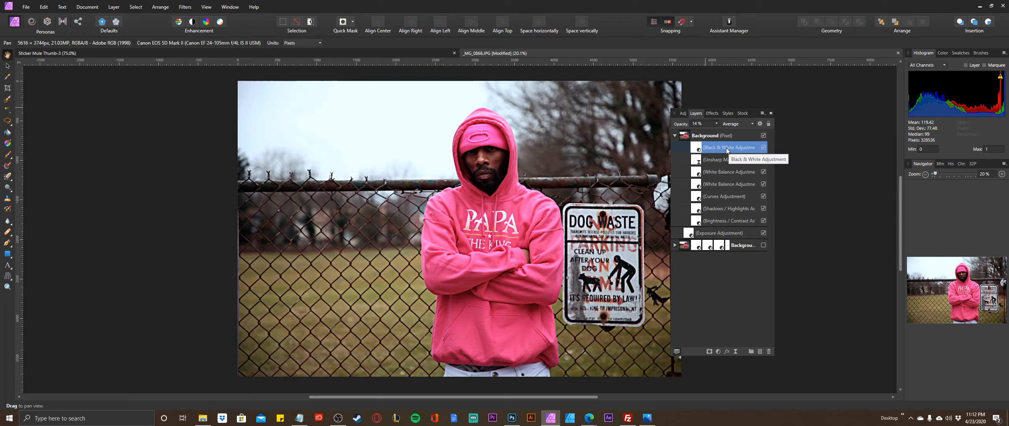
# Review the Black & White adjustment's settings and compare the photo with the adjustment switched off and on.
pyautogui.doubleClick(696, 148)
pyautogui.doubleClick(696, 148)
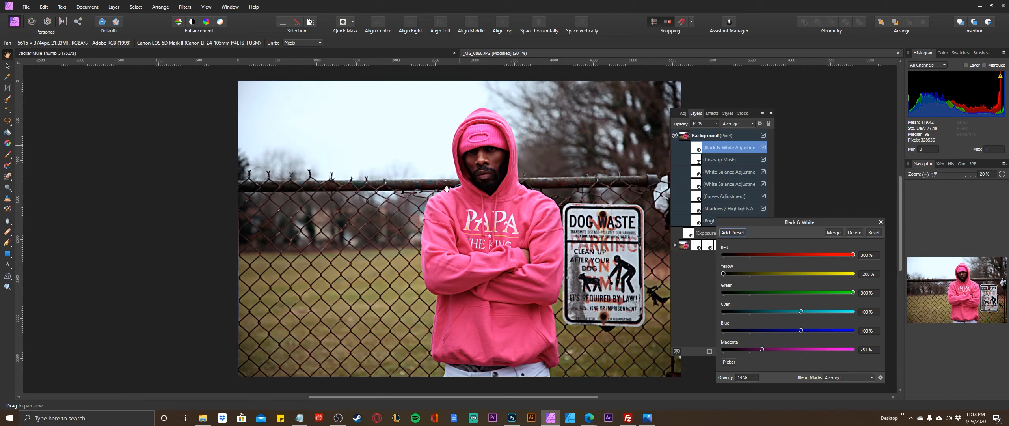
pyautogui.click(881, 222)
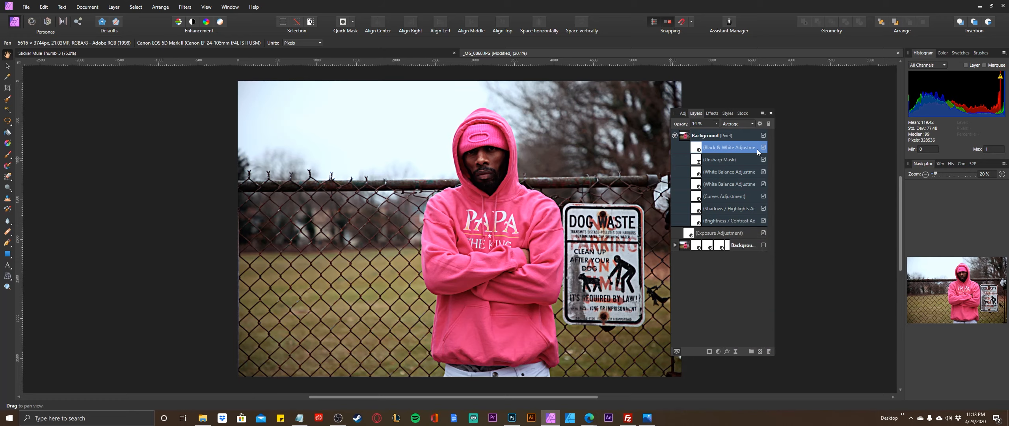
pyautogui.click(764, 147)
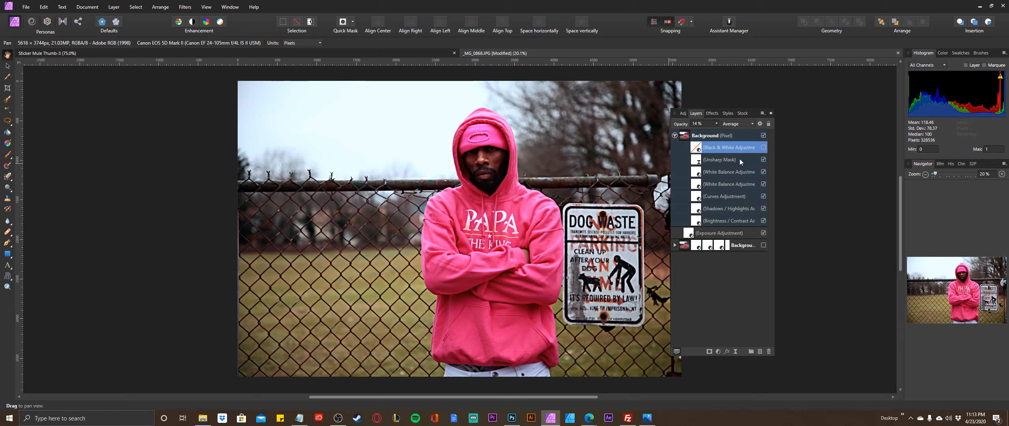
pyautogui.click(763, 147)
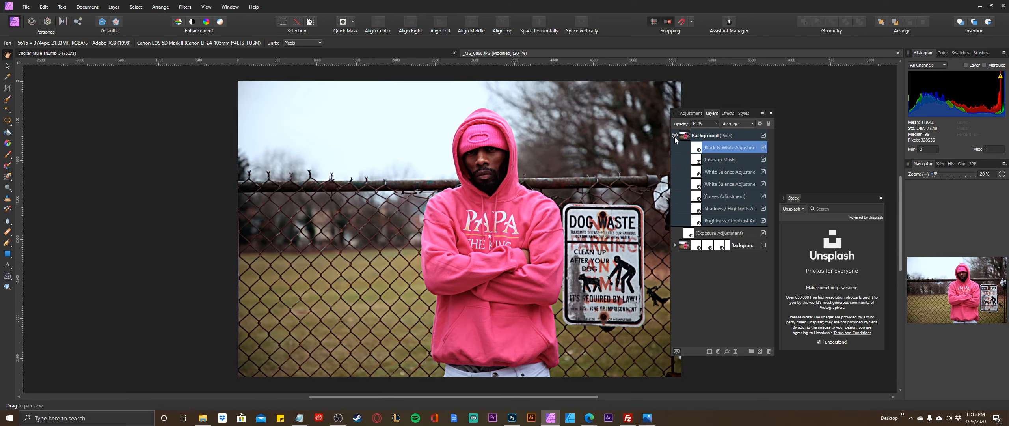
# Collapse the upper Background layer and merge everything visible into a new pixel layer on top of the stack.
pyautogui.click(674, 135)
pyautogui.click(738, 137)
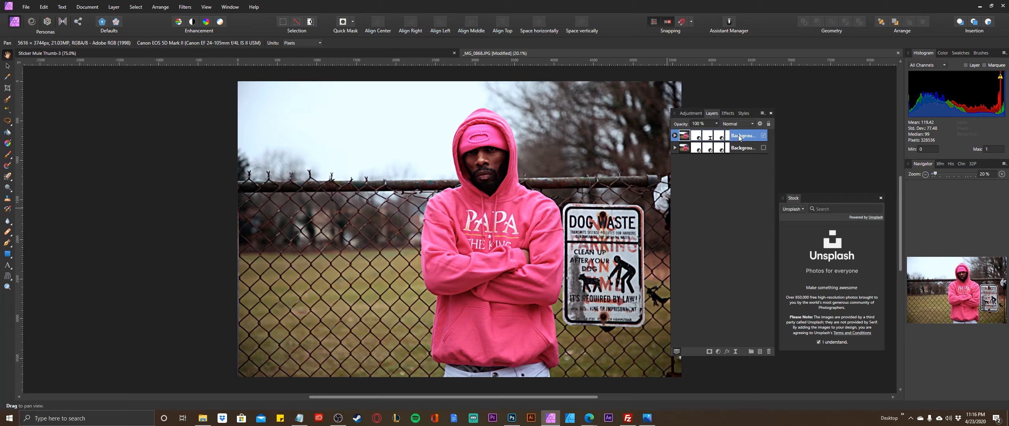
pyautogui.hotkey('ctrl', 'shift', 'alt', 'e')
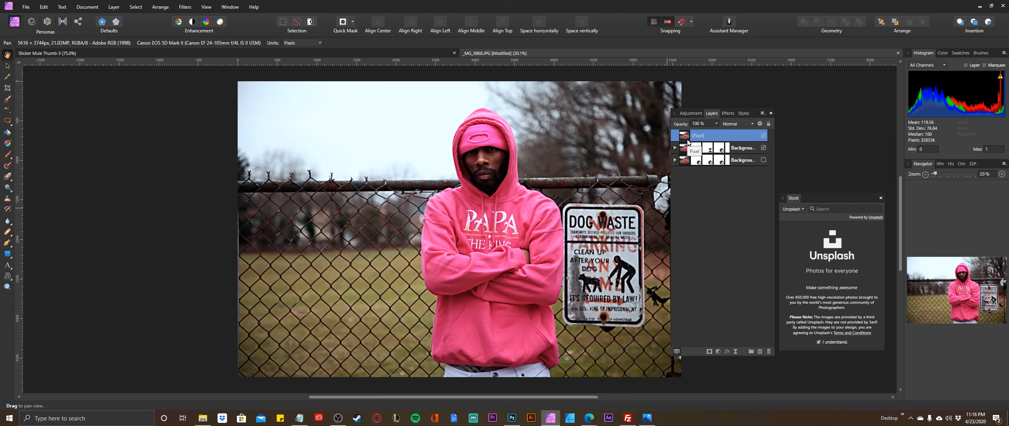
# Hide the upper Background layer and toggle the merged pixel layer off and on, leaving the merged layer visible.
pyautogui.click(764, 148)
pyautogui.click(764, 135)
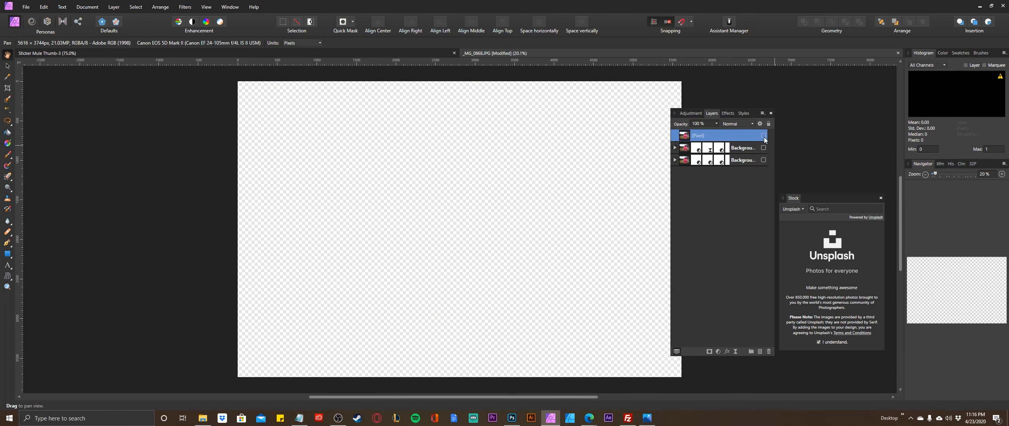
pyautogui.click(764, 136)
pyautogui.click(764, 136)
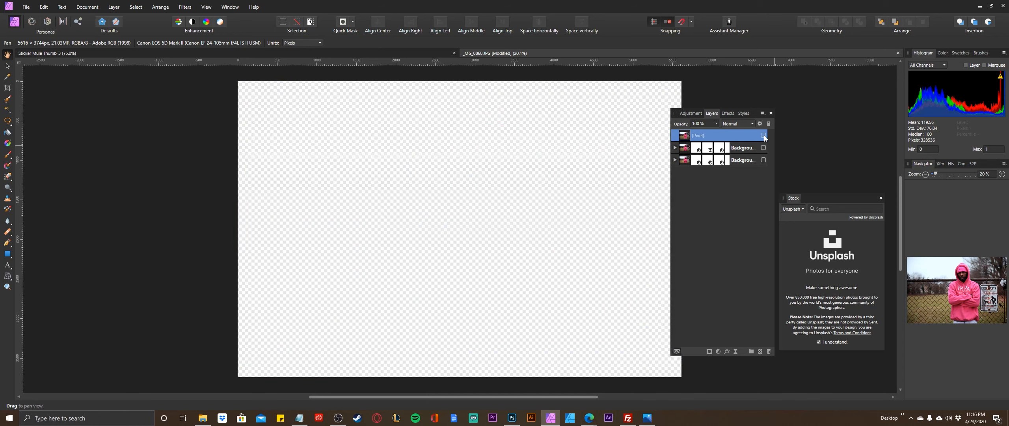
pyautogui.click(764, 135)
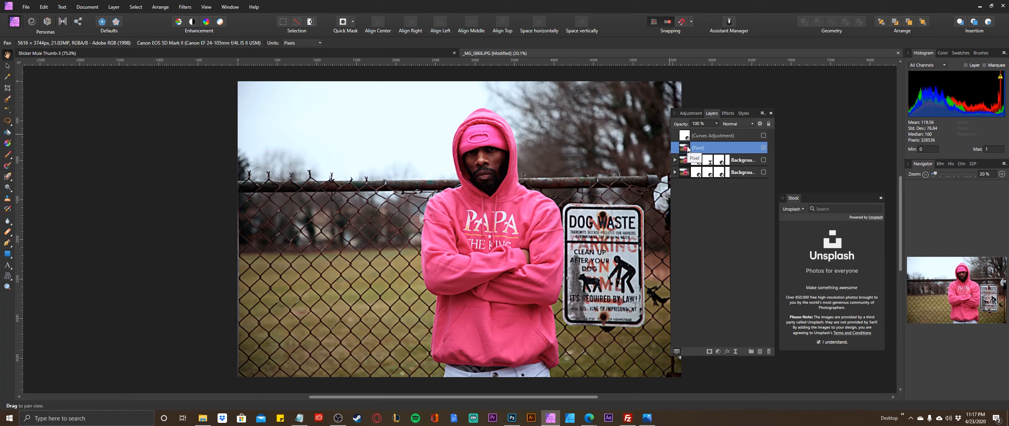
# Add a live Unsharp Mask filter to the merged pixel layer with radius 22.1 px and factor 0.991.
pyautogui.click(736, 351)
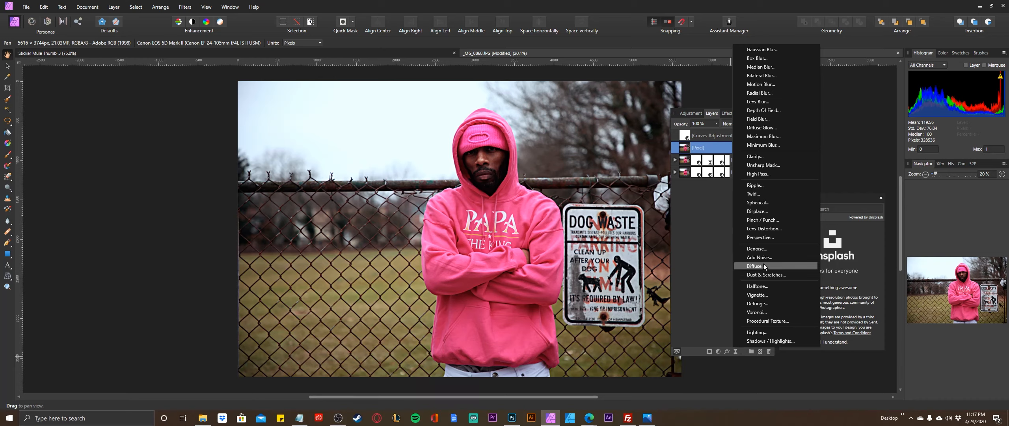
pyautogui.click(761, 165)
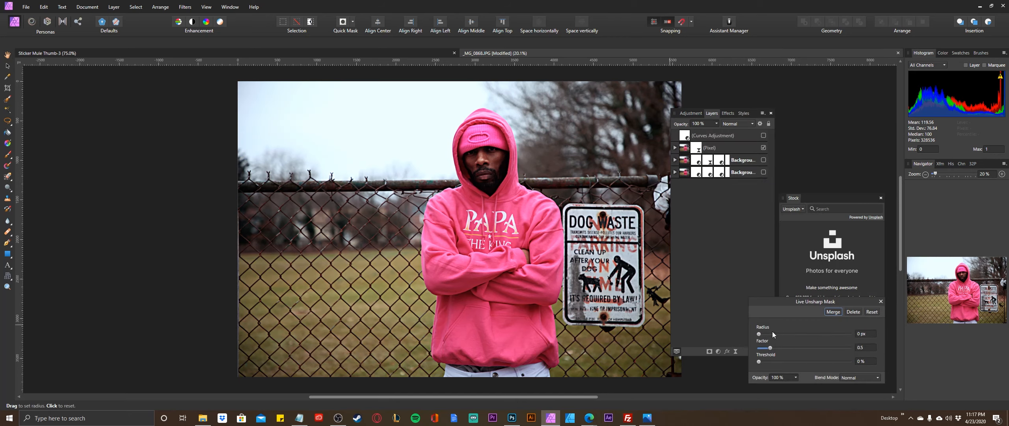
pyautogui.moveTo(760, 334); pyautogui.dragTo(809, 334)
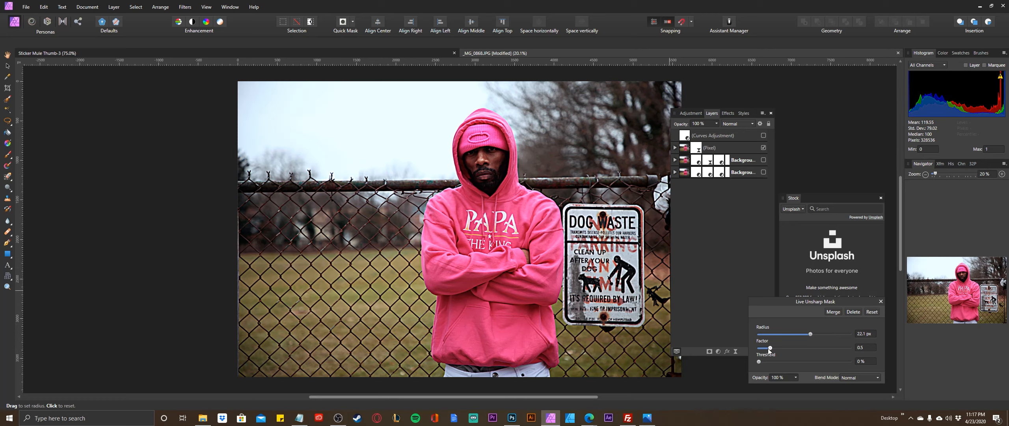
pyautogui.moveTo(770, 347); pyautogui.dragTo(781, 347)
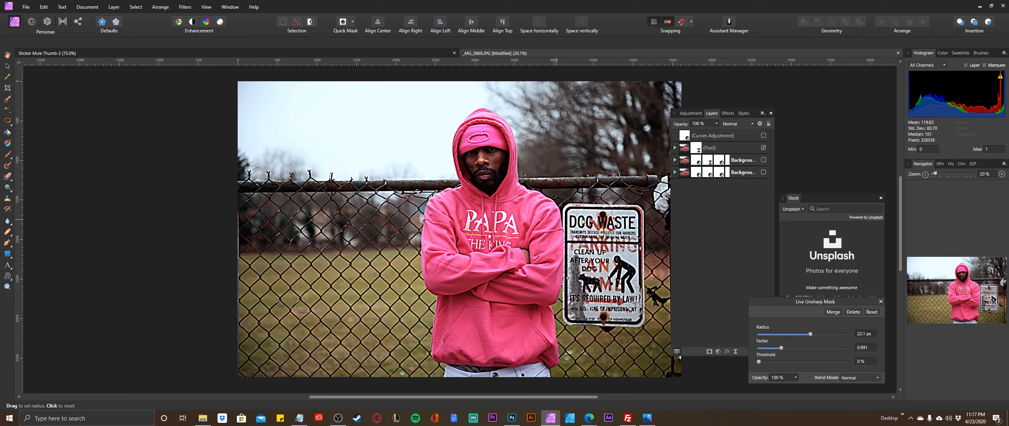
pyautogui.click(881, 301)
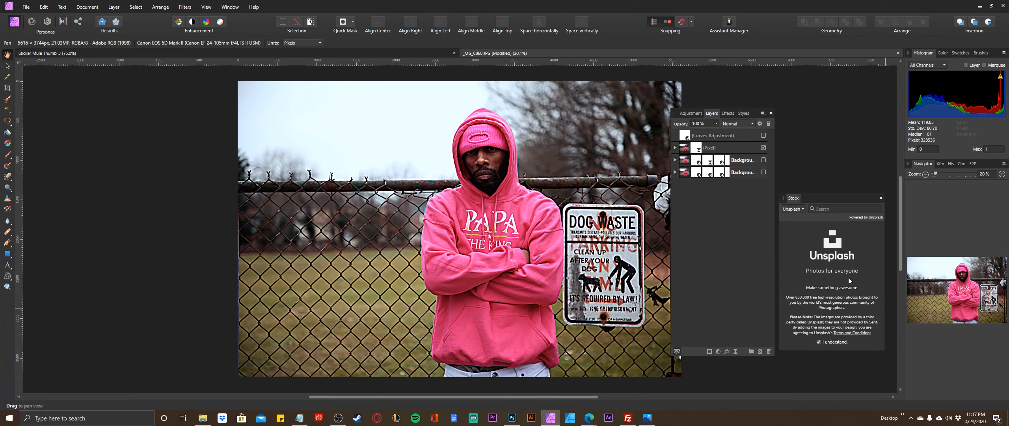
# Nest the Curves adjustment inside the merged pixel layer above the Unsharp Mask, make it visible and open its settings.
pyautogui.click(704, 137)
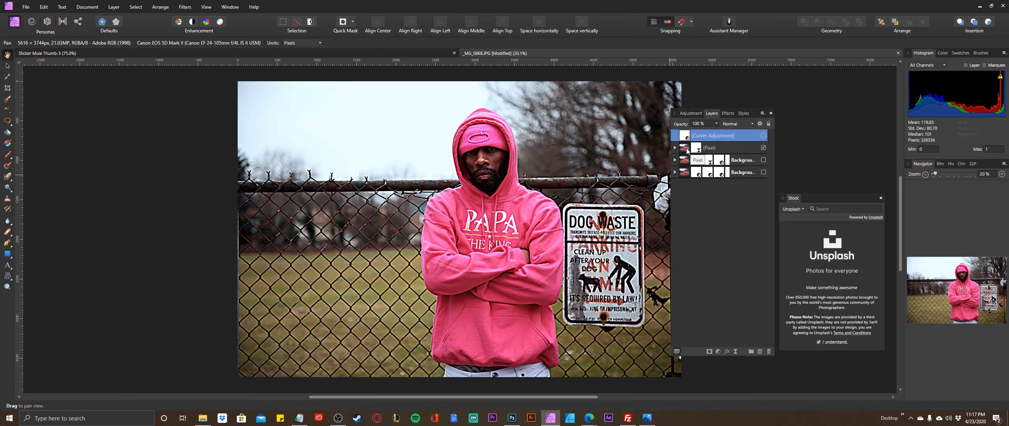
pyautogui.click(688, 150)
pyautogui.click(699, 137)
pyautogui.moveTo(685, 153); pyautogui.dragTo(686, 154)
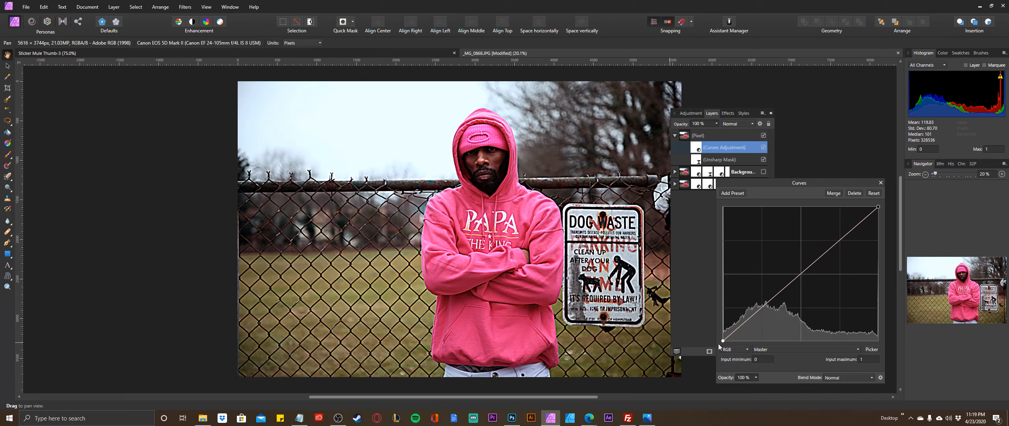
# Give the master curve a faded look by anchoring a point at about the lower quarter and raising the black point.
pyautogui.click(761, 307)
pyautogui.moveTo(721, 340)
pyautogui.mouseDown()
pyautogui.moveTo(704, 314)
pyautogui.moveTo(702, 323)
pyautogui.moveTo(723, 323)
pyautogui.moveTo(722, 344)
pyautogui.mouseUp()
pyautogui.moveTo(722, 344); pyautogui.dragTo(711, 319)
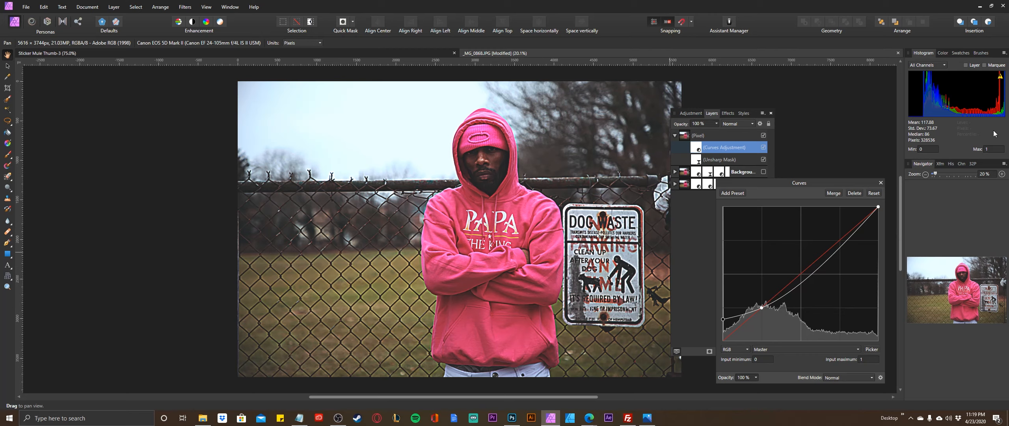
pyautogui.click(881, 183)
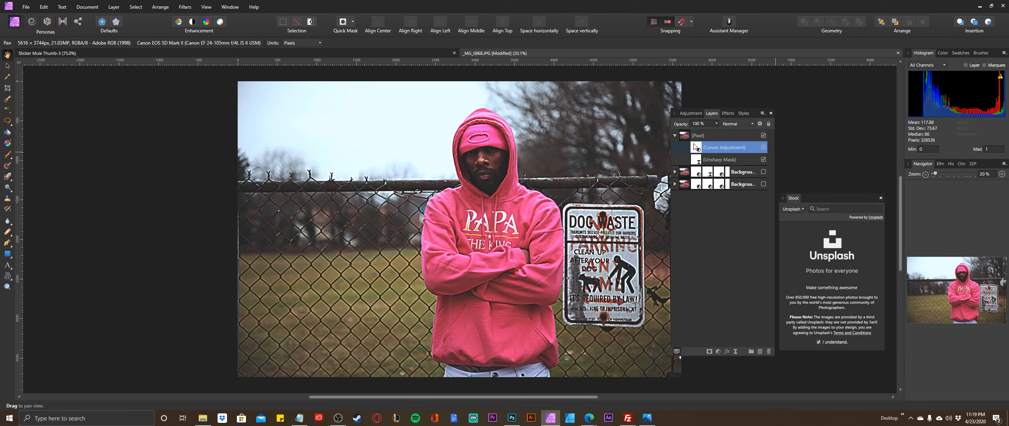
# Add a Color Balance adjustment layer above the merged pixel layer and move its settings dialog beside the photo.
pyautogui.click(114, 7)
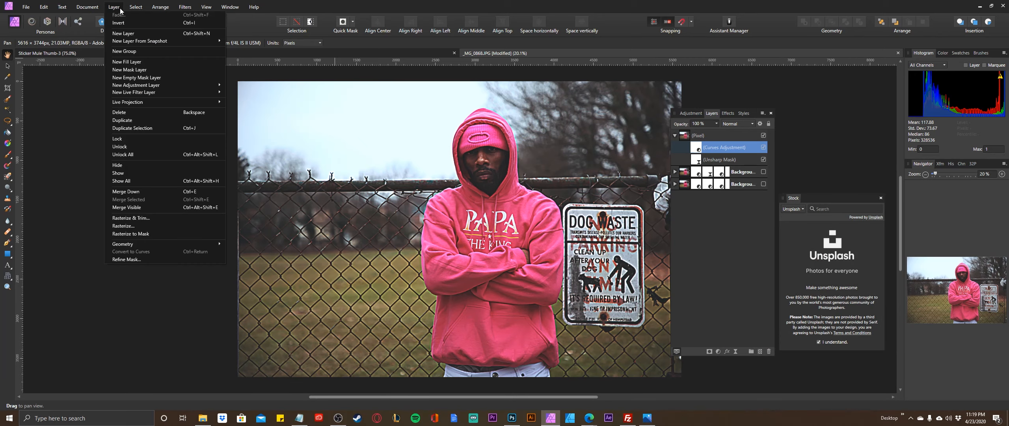
pyautogui.moveTo(151, 85)
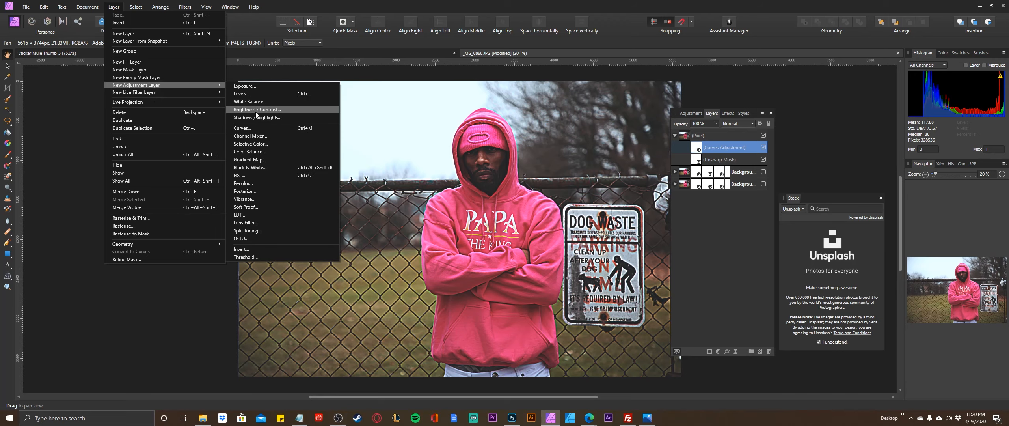
pyautogui.click(259, 155)
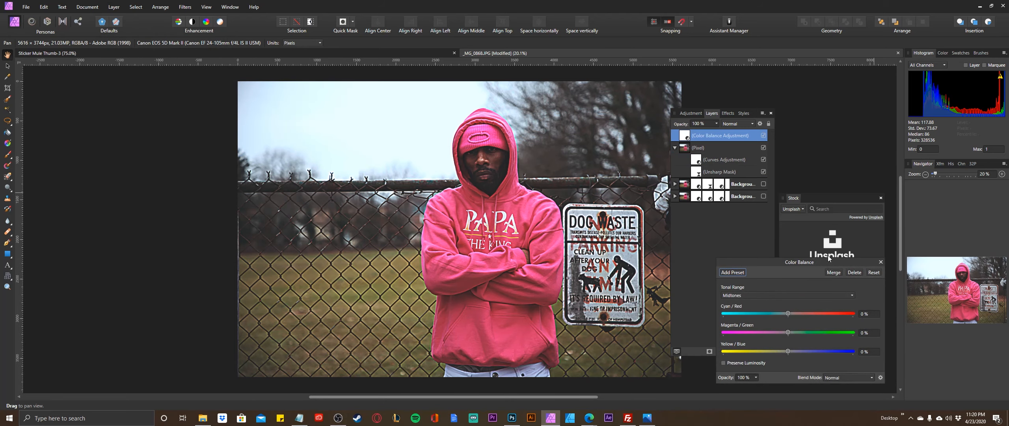
pyautogui.moveTo(817, 261); pyautogui.dragTo(793, 210)
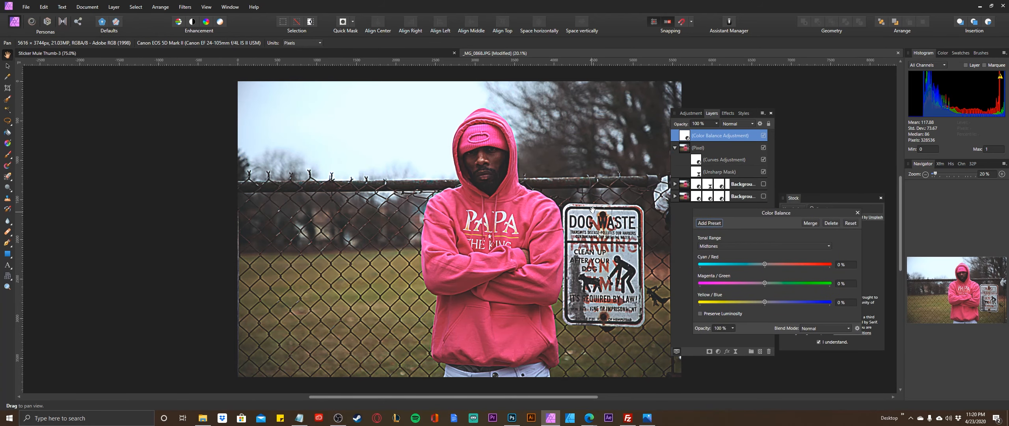
# Set the Color Balance adjustment's Cyan/Red value to 28% for the midtones.
pyautogui.click(826, 247)
pyautogui.click(709, 264)
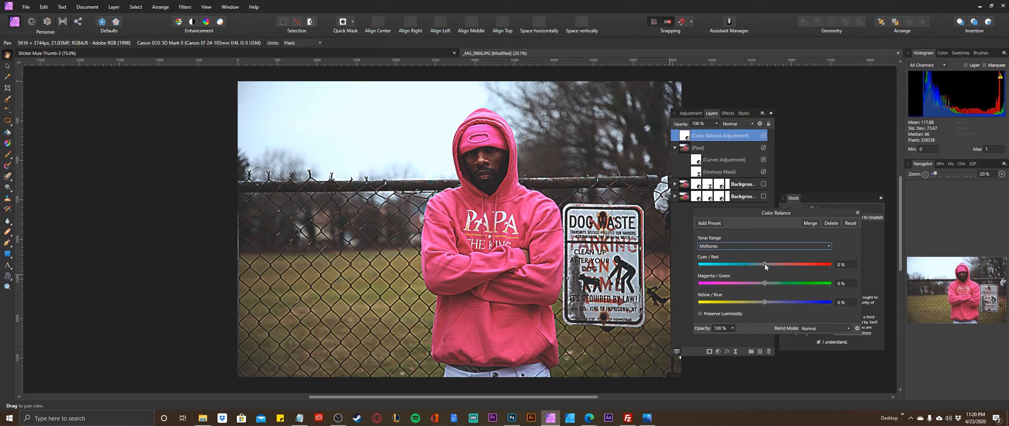
pyautogui.moveTo(765, 263); pyautogui.dragTo(779, 264)
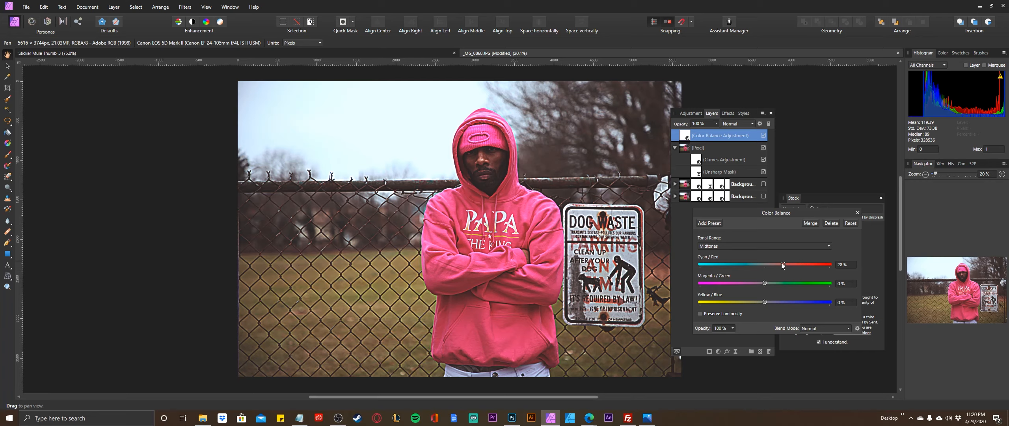
pyautogui.moveTo(783, 263); pyautogui.dragTo(723, 263)
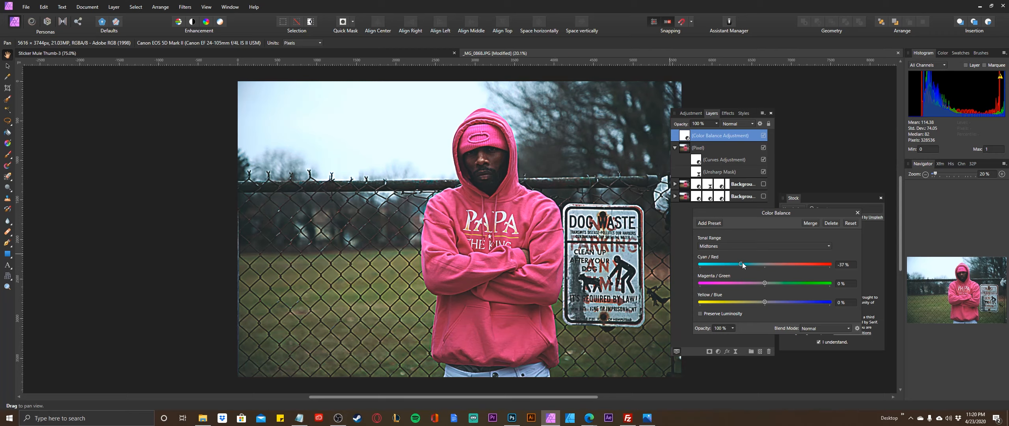
pyautogui.moveTo(766, 261); pyautogui.dragTo(777, 259)
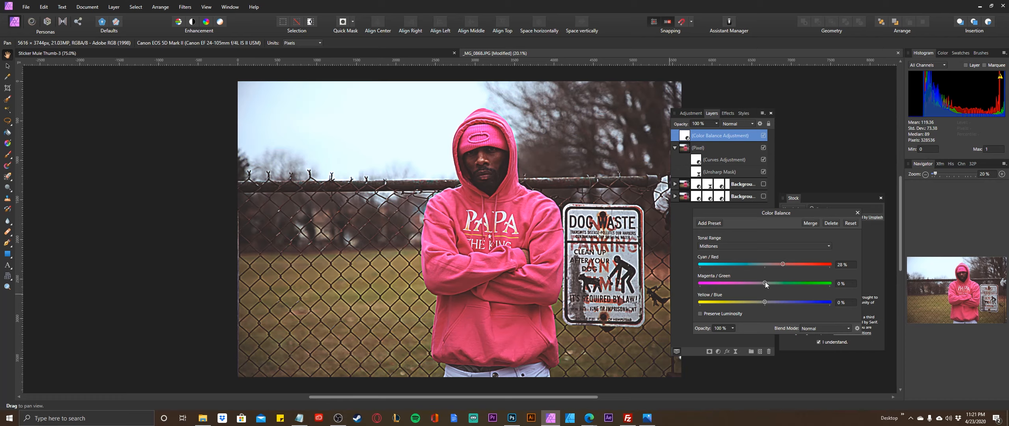
# Set the midtones' Magenta/Green value to 6% and Yellow/Blue value to 40%.
pyautogui.moveTo(764, 283)
pyautogui.mouseDown()
pyautogui.moveTo(777, 282)
pyautogui.moveTo(675, 298)
pyautogui.moveTo(771, 282)
pyautogui.mouseUp()
pyautogui.moveTo(771, 283); pyautogui.dragTo(769, 281)
pyautogui.moveTo(768, 302)
pyautogui.mouseDown()
pyautogui.moveTo(692, 304)
pyautogui.moveTo(772, 302)
pyautogui.mouseUp()
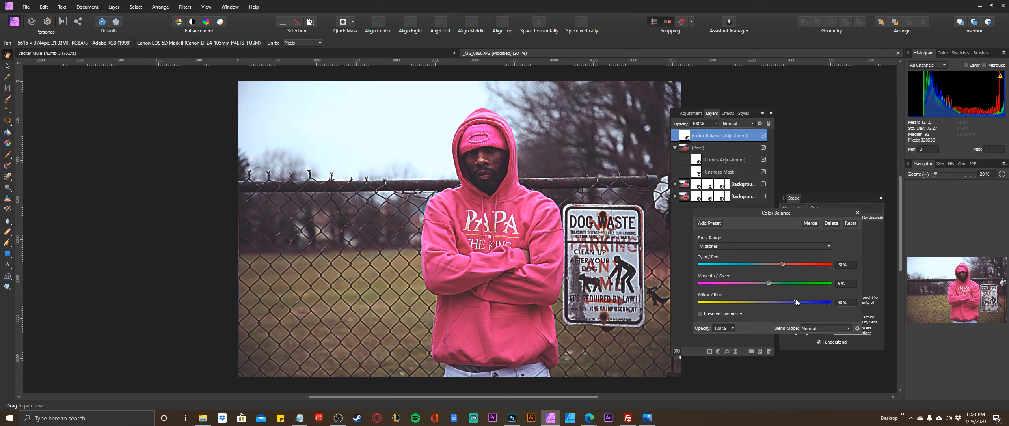
pyautogui.moveTo(797, 299); pyautogui.dragTo(804, 300)
pyautogui.moveTo(790, 301); pyautogui.dragTo(790, 301)
# Switch the Color Balance tonal range to Highlights and set its Cyan/Red value to -100%.
pyautogui.click(824, 246)
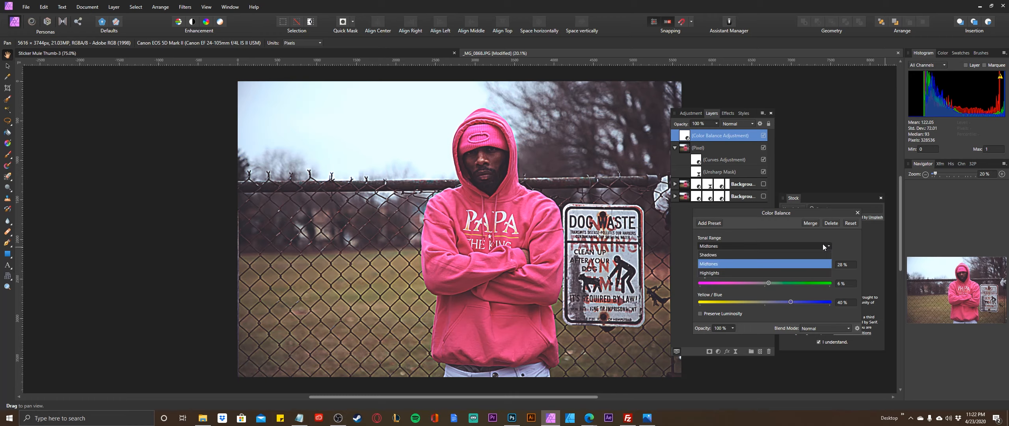
pyautogui.click(710, 273)
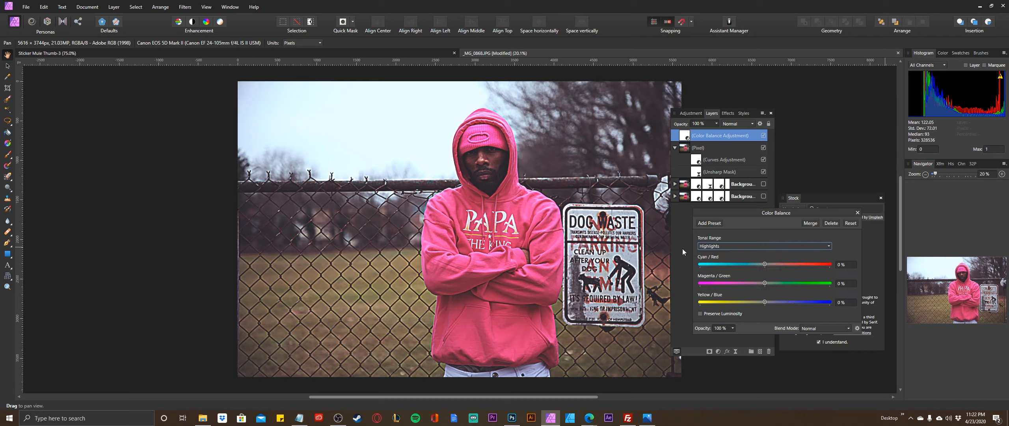
pyautogui.moveTo(766, 264); pyautogui.dragTo(741, 262)
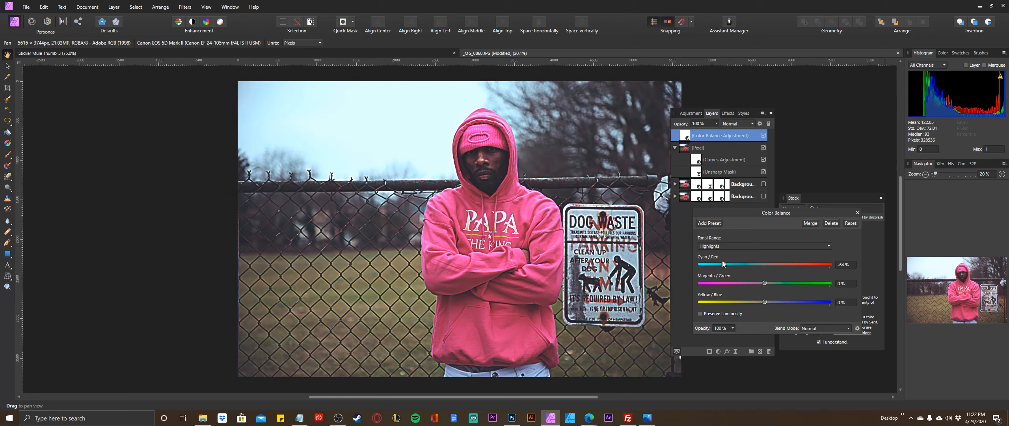
pyautogui.click(725, 245)
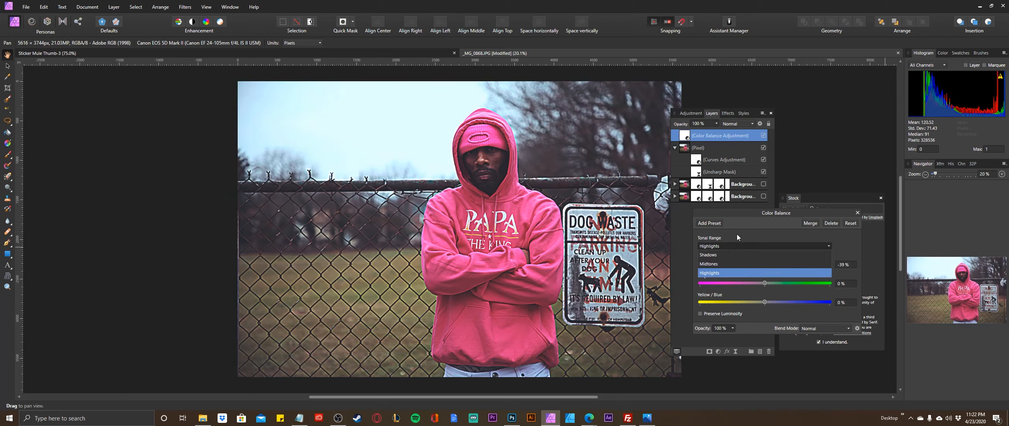
pyautogui.click(757, 232)
pyautogui.moveTo(738, 263)
pyautogui.mouseDown()
pyautogui.moveTo(724, 260)
pyautogui.moveTo(790, 263)
pyautogui.moveTo(737, 261)
pyautogui.mouseUp()
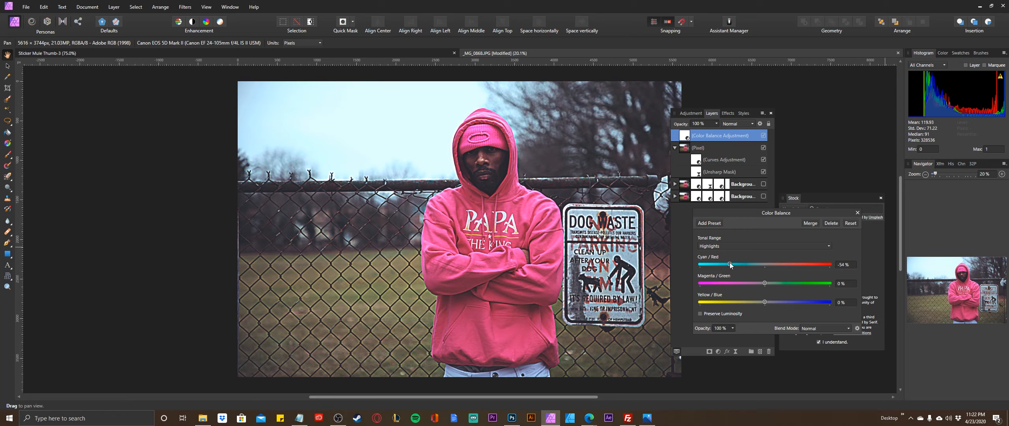
pyautogui.moveTo(729, 263); pyautogui.dragTo(663, 267)
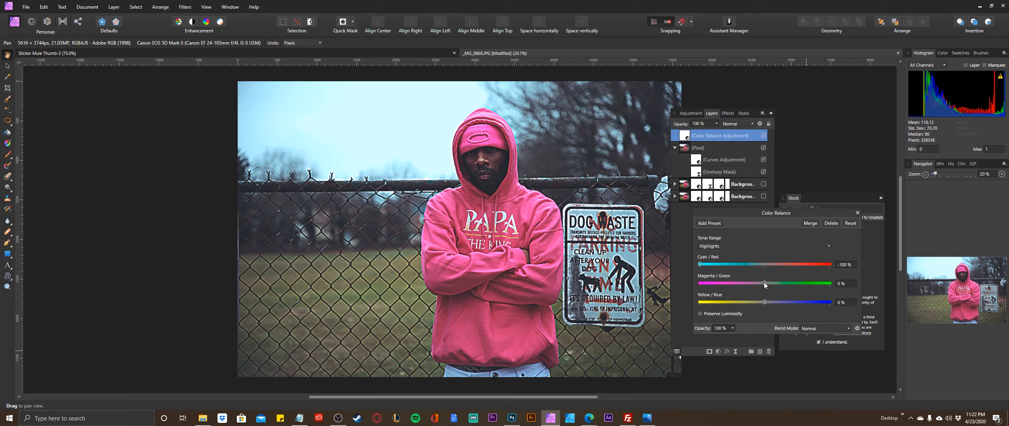
# Try shifting the highlights' Magenta/Green value to about -57% and -74%, resetting it to 0% each time.
pyautogui.moveTo(764, 282); pyautogui.dragTo(719, 287)
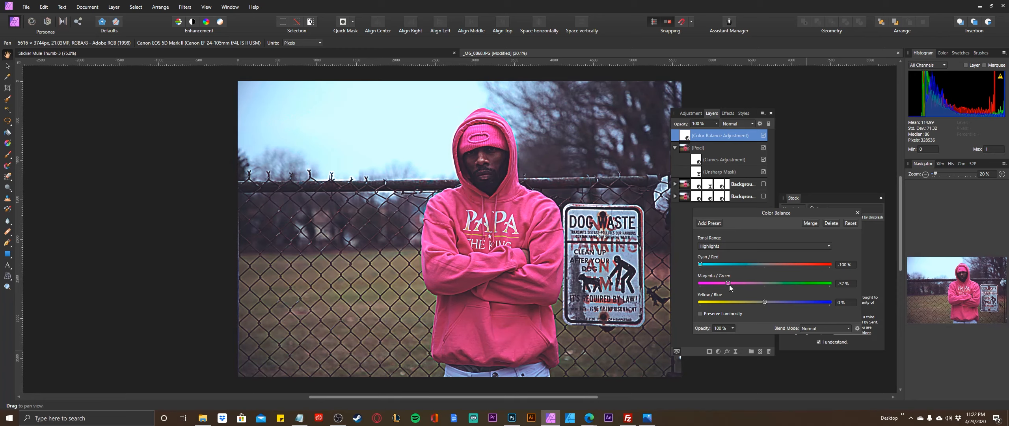
pyautogui.doubleClick(754, 284)
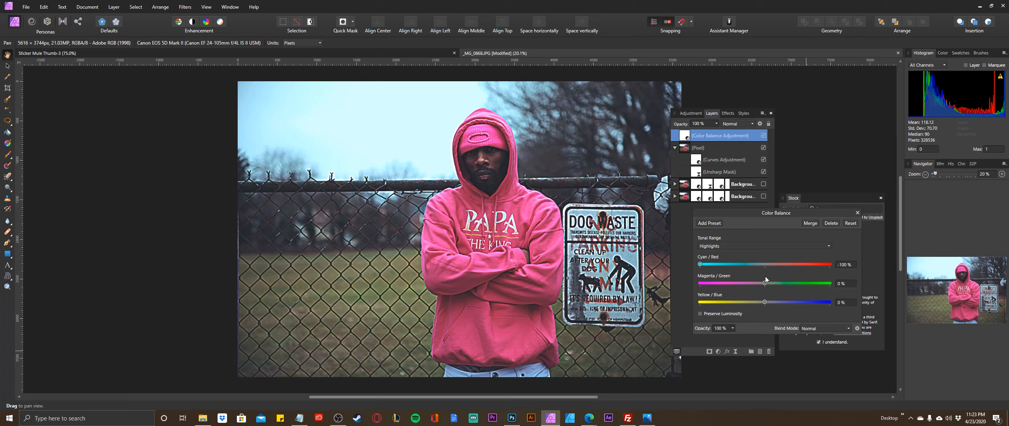
pyautogui.moveTo(766, 281); pyautogui.dragTo(718, 284)
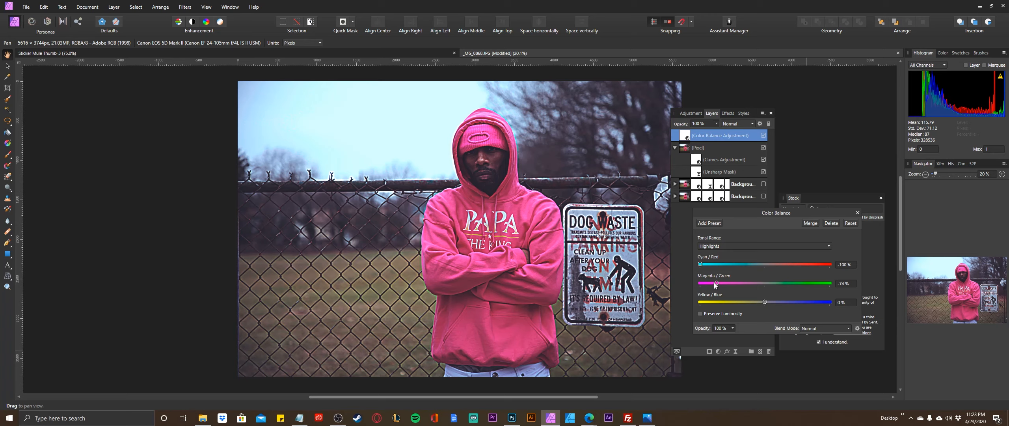
pyautogui.doubleClick(717, 283)
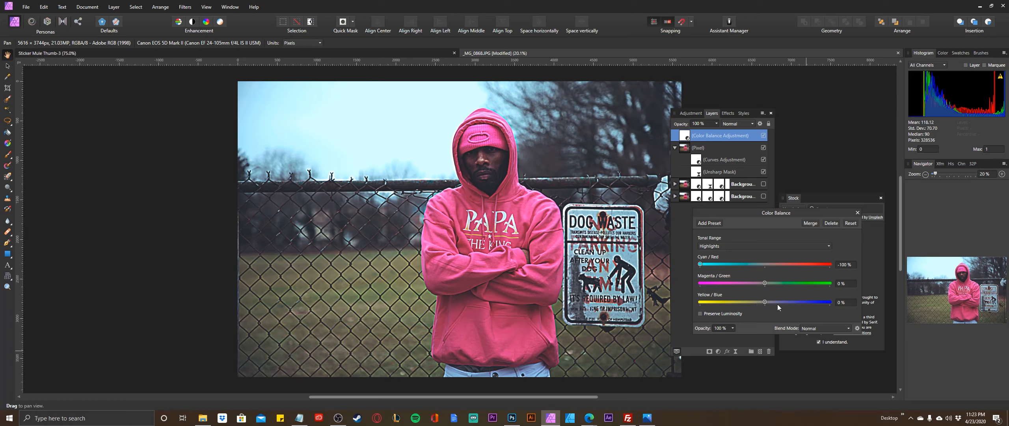
# Set the highlights' Yellow/Blue value to 10% in the Color Balance adjustment.
pyautogui.moveTo(765, 301)
pyautogui.mouseDown()
pyautogui.moveTo(786, 301)
pyautogui.moveTo(689, 304)
pyautogui.moveTo(776, 305)
pyautogui.mouseUp()
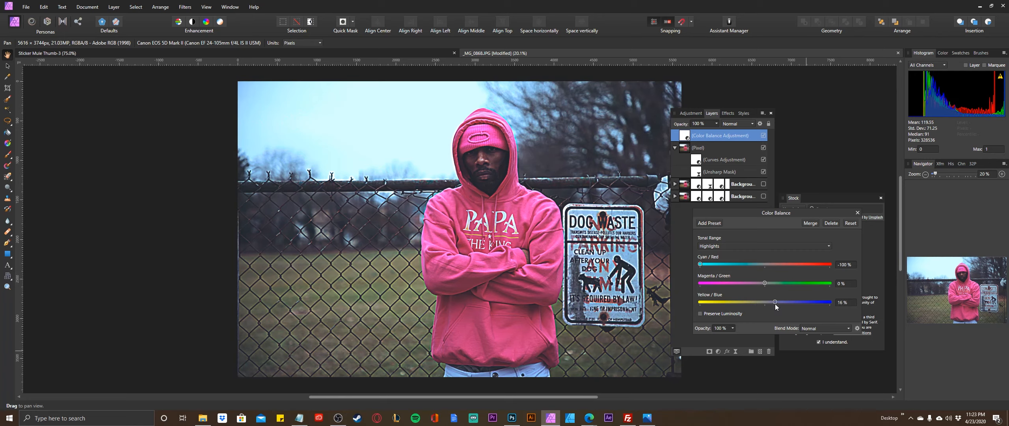
pyautogui.moveTo(774, 304); pyautogui.dragTo(771, 305)
# Switch the Color Balance tonal range to Shadows and set Cyan/Red to 6% and Magenta/Green to 9%.
pyautogui.click(788, 246)
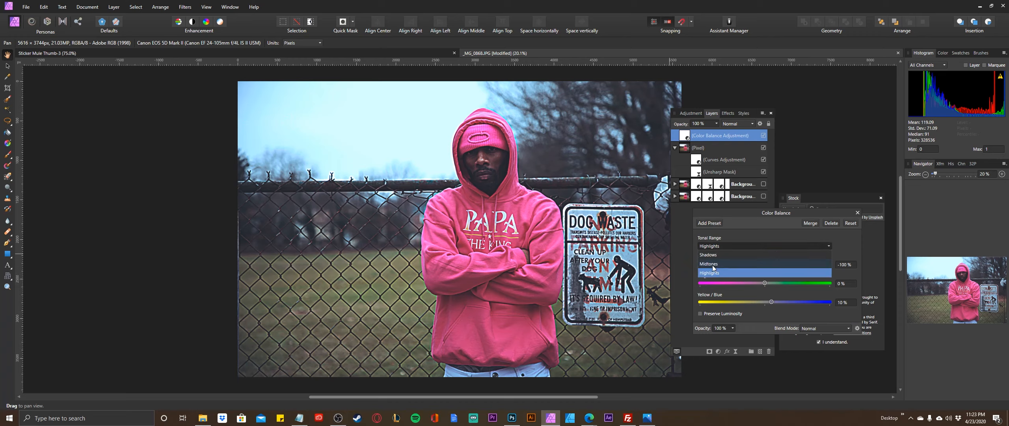
pyautogui.click(711, 255)
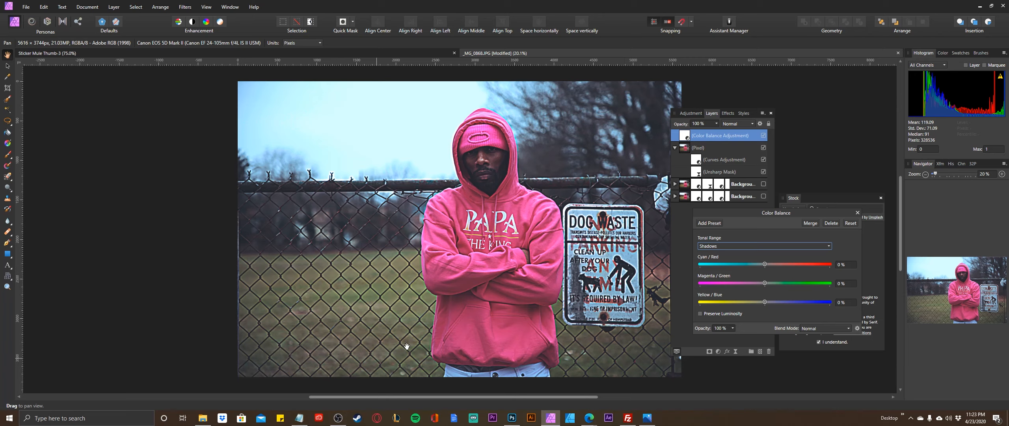
pyautogui.moveTo(767, 262); pyautogui.dragTo(773, 261)
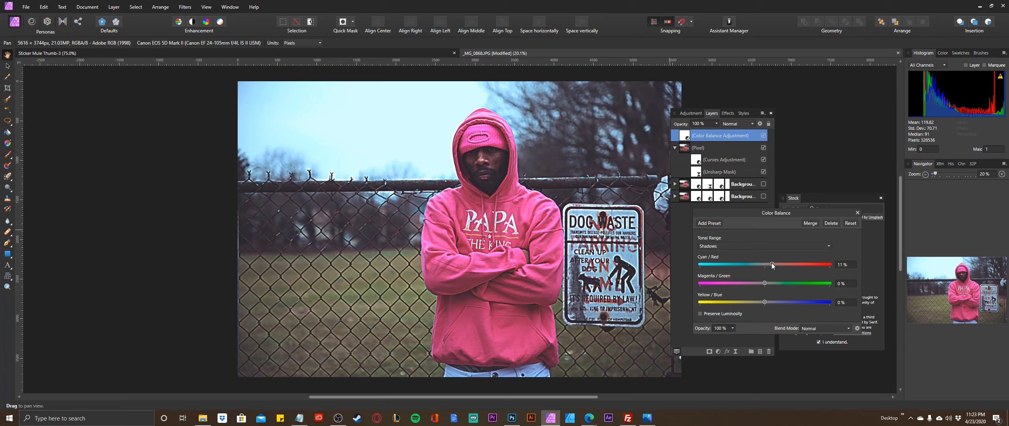
pyautogui.moveTo(771, 263); pyautogui.dragTo(769, 263)
pyautogui.moveTo(768, 283); pyautogui.dragTo(774, 281)
pyautogui.moveTo(772, 282); pyautogui.dragTo(771, 282)
# Set the shadows' Yellow/Blue value to about 20% and close the Color Balance settings.
pyautogui.moveTo(764, 301); pyautogui.dragTo(826, 302)
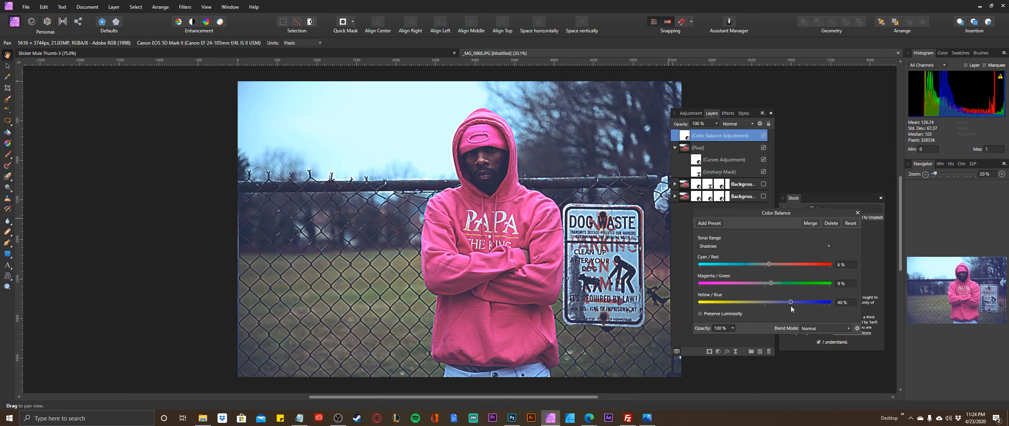
pyautogui.moveTo(786, 307); pyautogui.dragTo(785, 307)
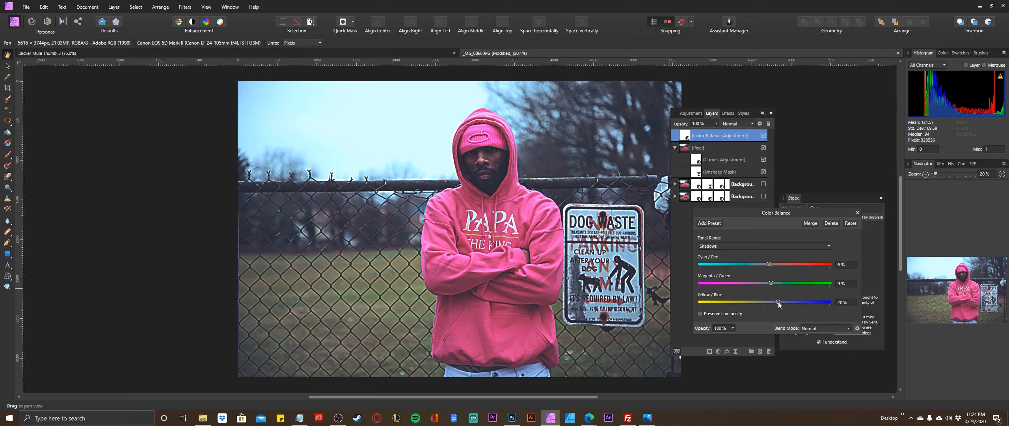
pyautogui.moveTo(774, 303); pyautogui.dragTo(775, 303)
pyautogui.click(858, 213)
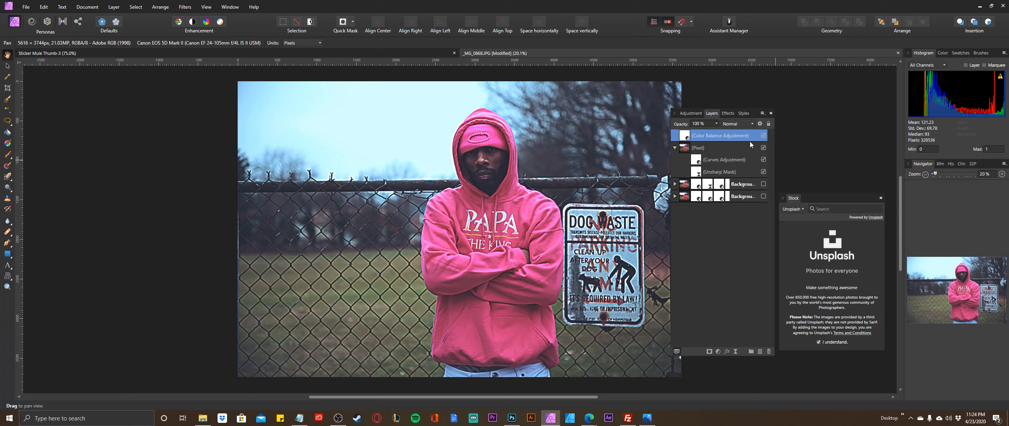
# Compare the photo with and without the Color Balance adjustment, and nest that adjustment inside the merged pixel layer.
pyautogui.click(764, 136)
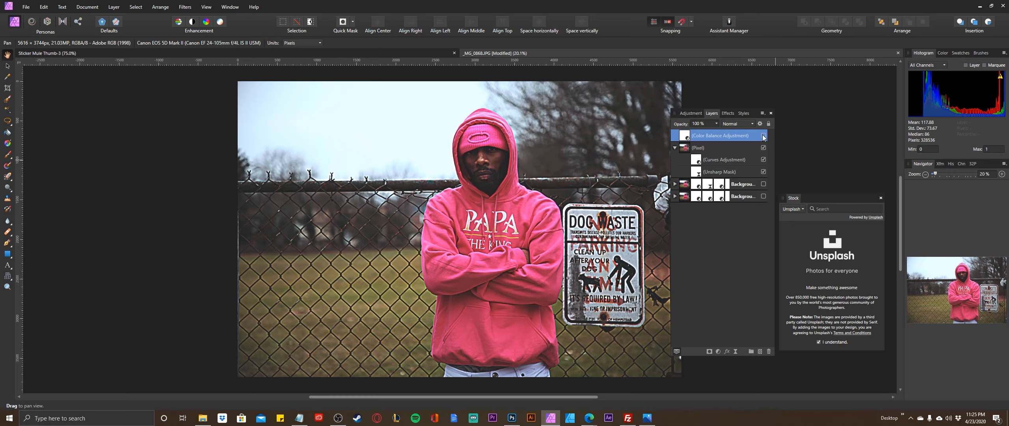
pyautogui.click(763, 136)
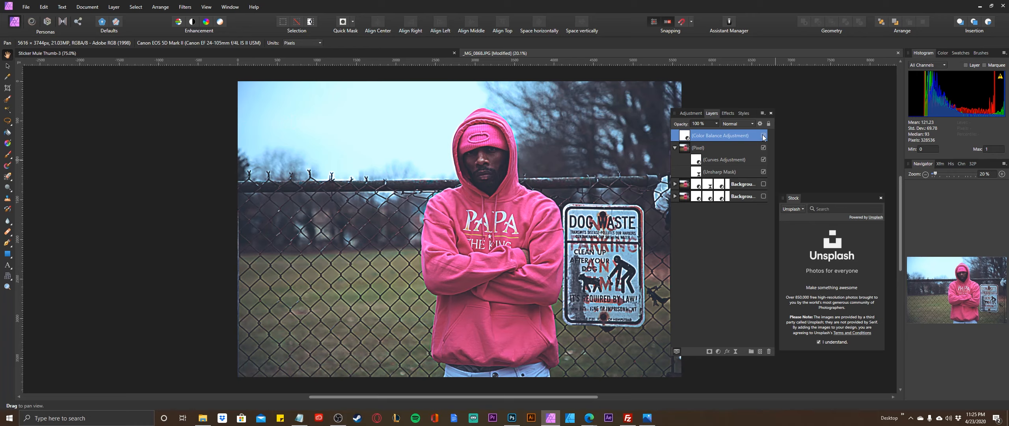
pyautogui.moveTo(686, 136); pyautogui.dragTo(689, 148)
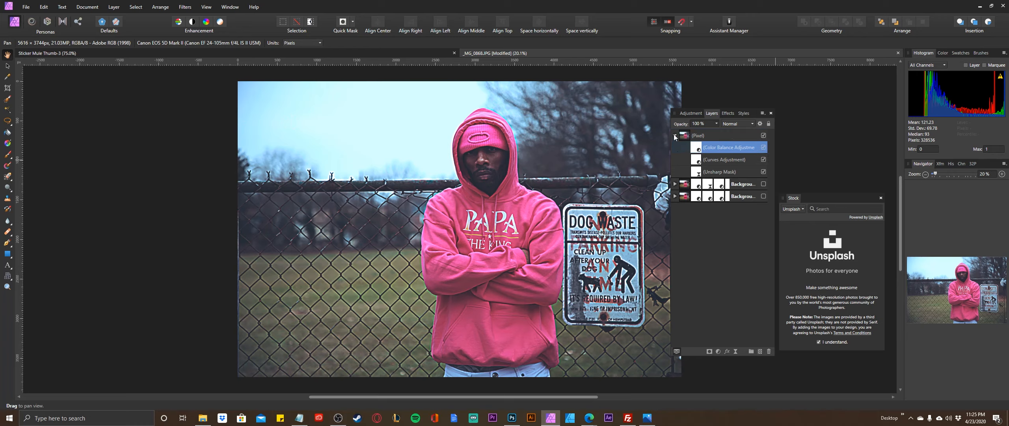
pyautogui.click(675, 135)
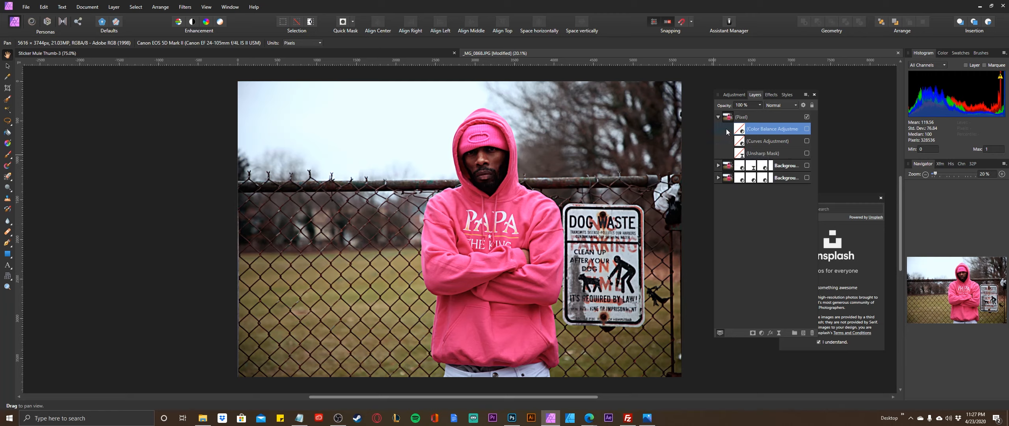
# Turn on the nested Unsharp Mask, Curves and Color Balance adjustments one after another to review each edit's effect.
pyautogui.click(807, 153)
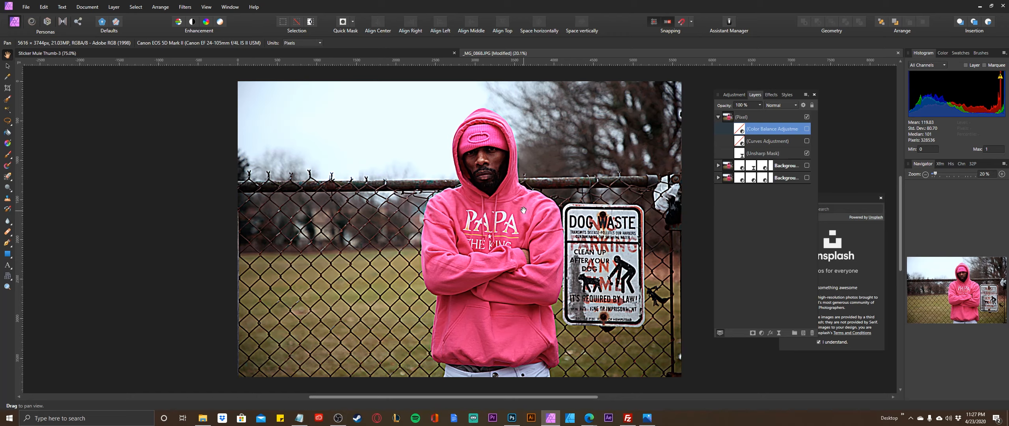
pyautogui.click(806, 141)
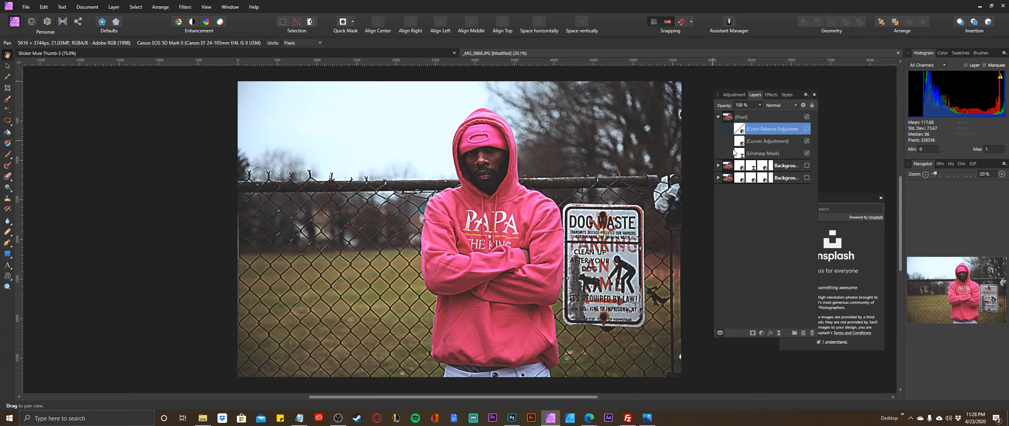
pyautogui.click(807, 129)
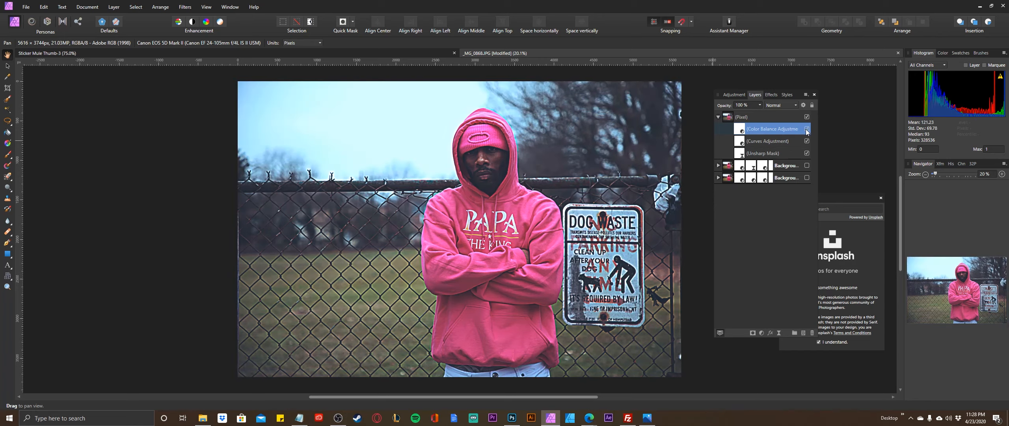